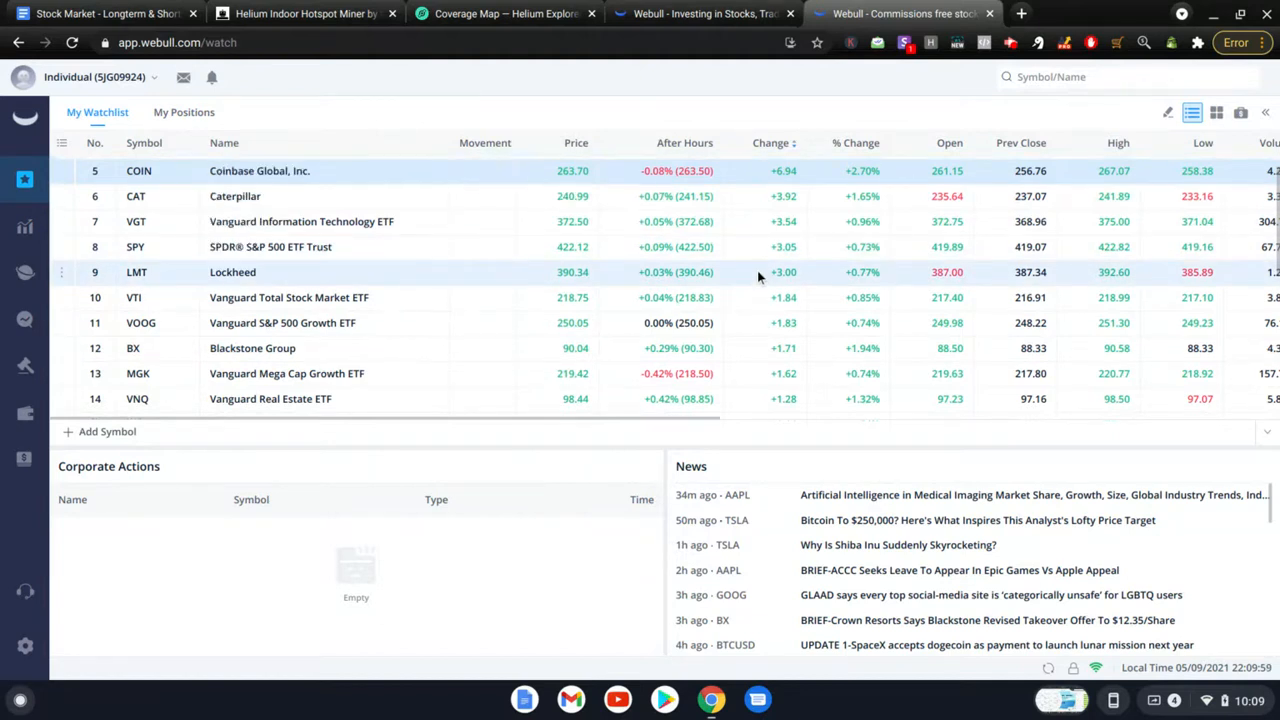
Glance at the strategy document and look through the stocks listed in the Webull watchlist
{"action": "left_click", "coordinate": [85, 10]}
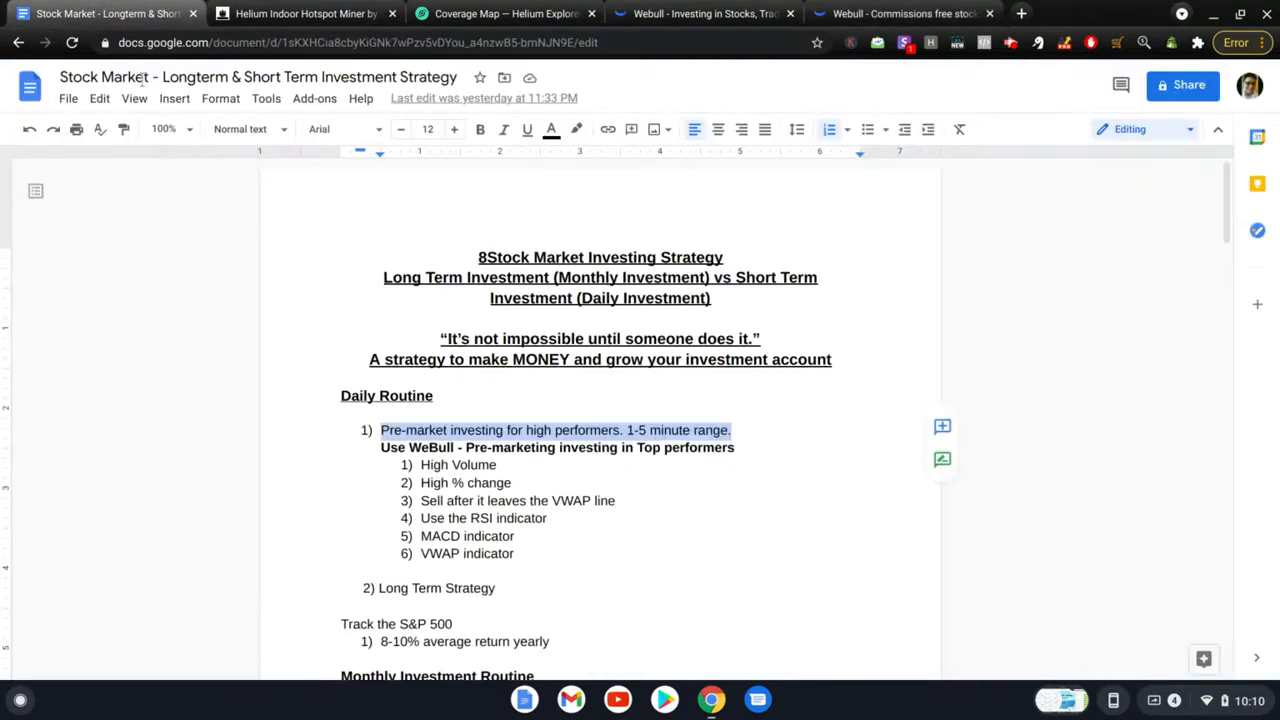
{"action": "left_click", "coordinate": [900, 13]}
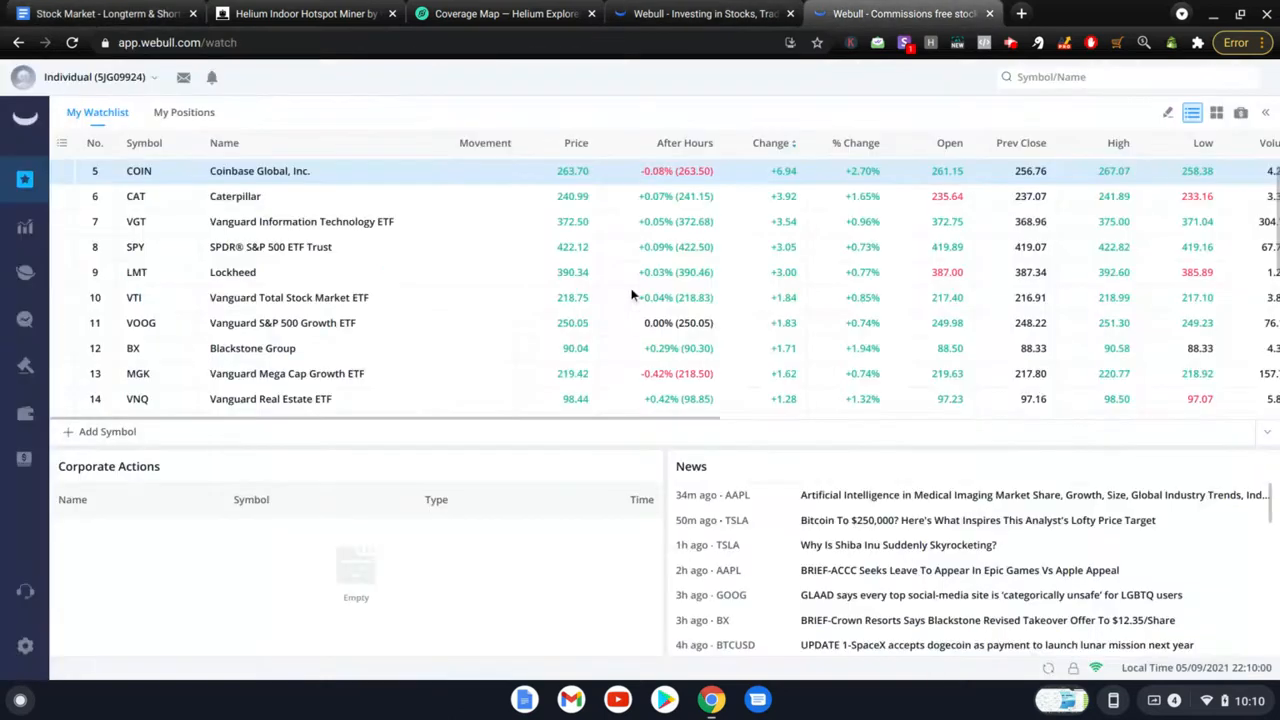
{"action": "scroll", "coordinate": [632, 295], "scroll_direction": "down", "scroll_amount": 8}
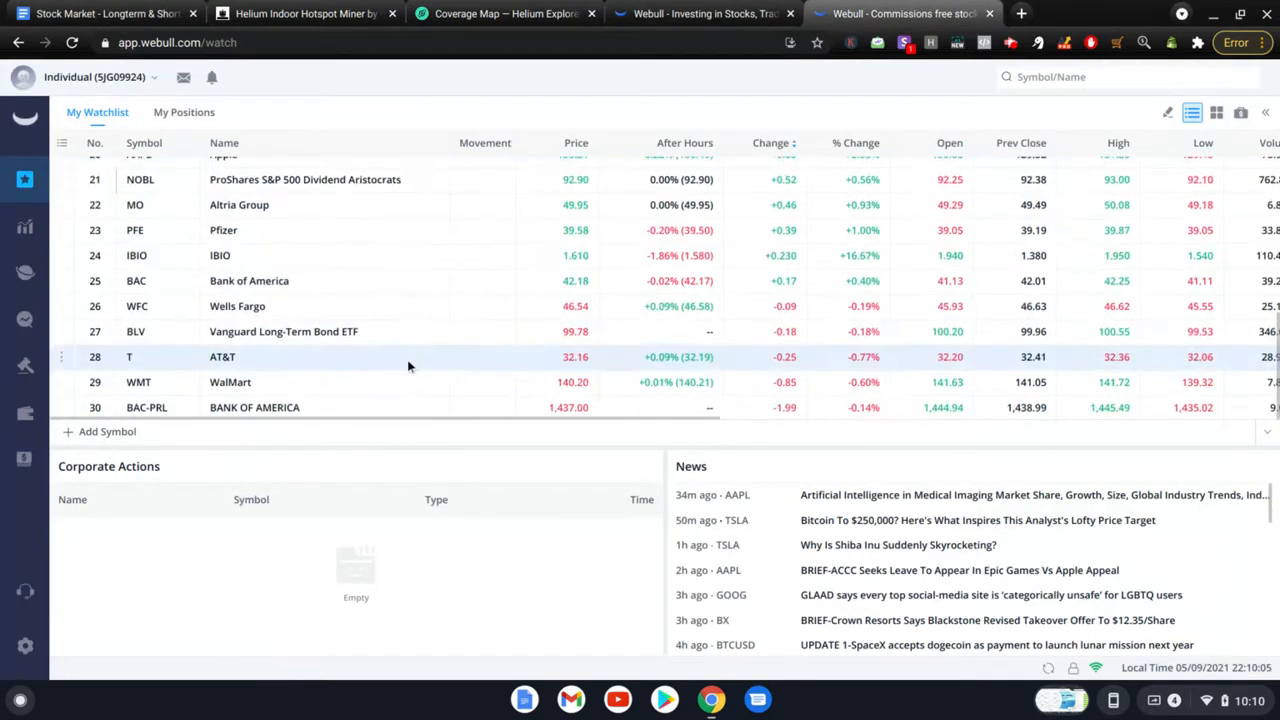
{"action": "scroll", "coordinate": [407, 366], "scroll_direction": "up", "scroll_amount": 7}
Switch to the strategy document and review its investment sections, highlighting the Stock 1 to Stock 6 percentage allocations
{"action": "left_click", "coordinate": [100, 13]}
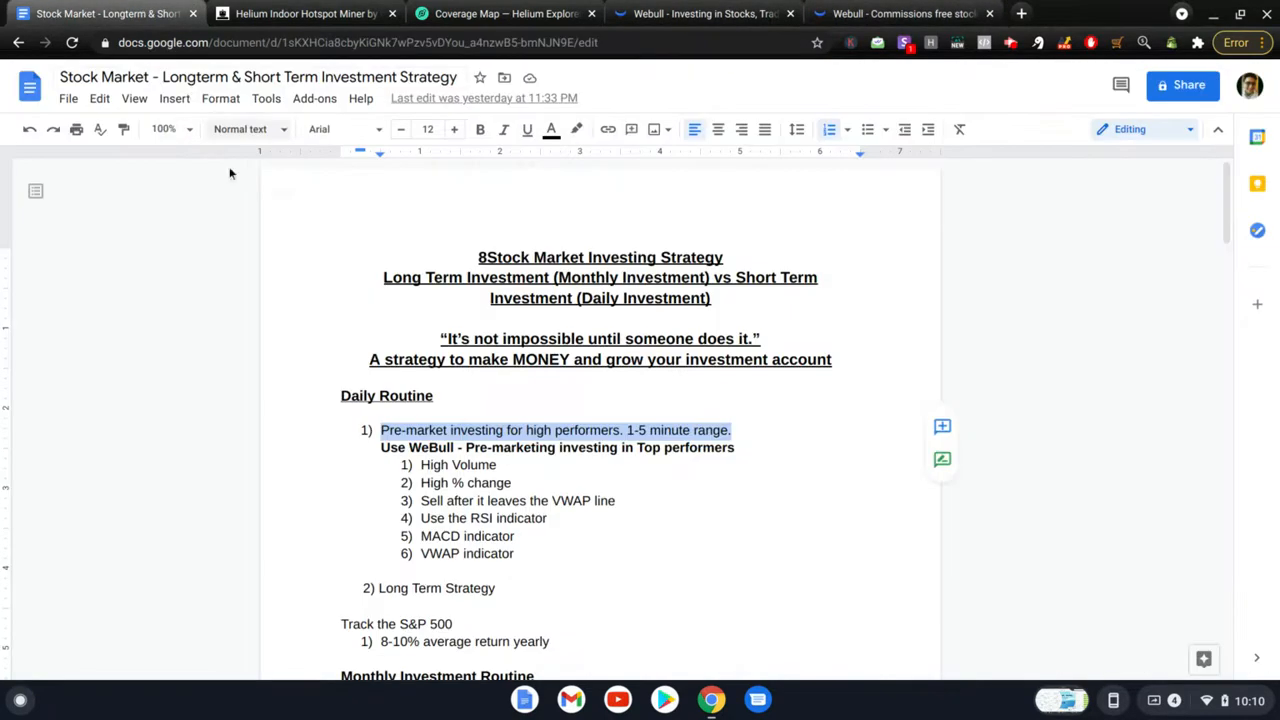
{"action": "scroll", "coordinate": [309, 482], "scroll_direction": "down", "scroll_amount": 10}
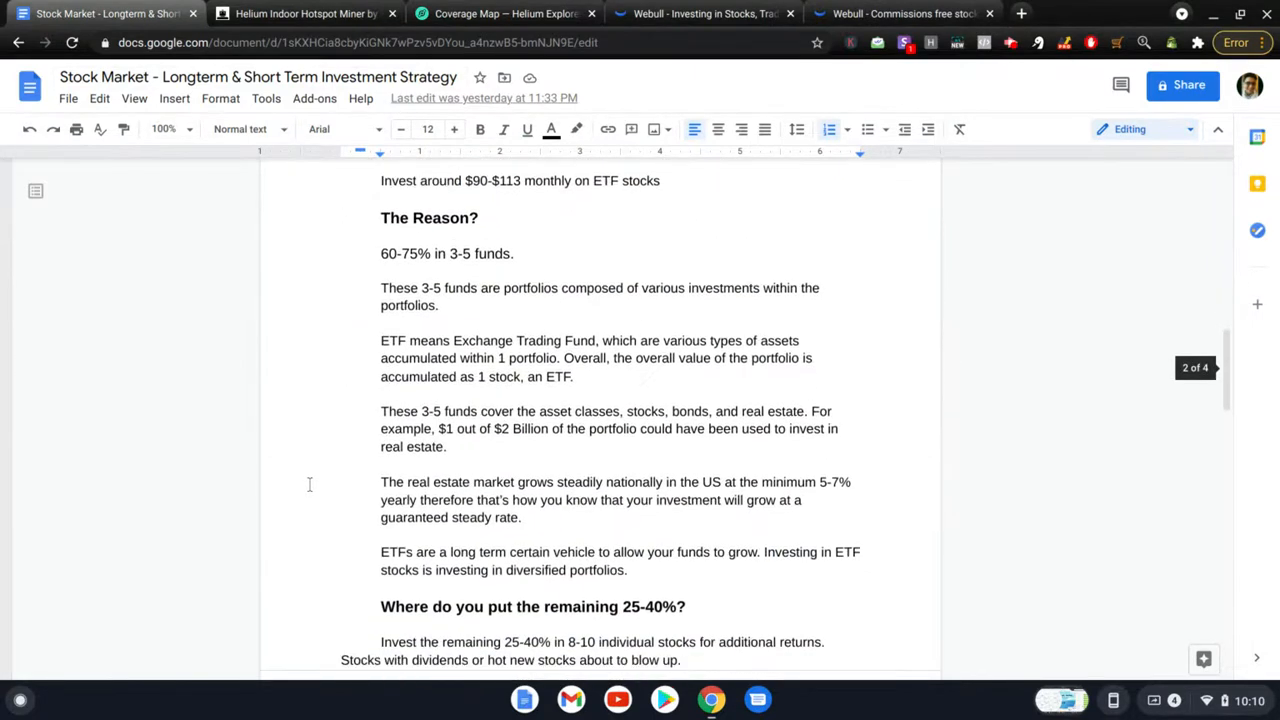
{"action": "scroll", "coordinate": [309, 482], "scroll_direction": "down", "scroll_amount": 7}
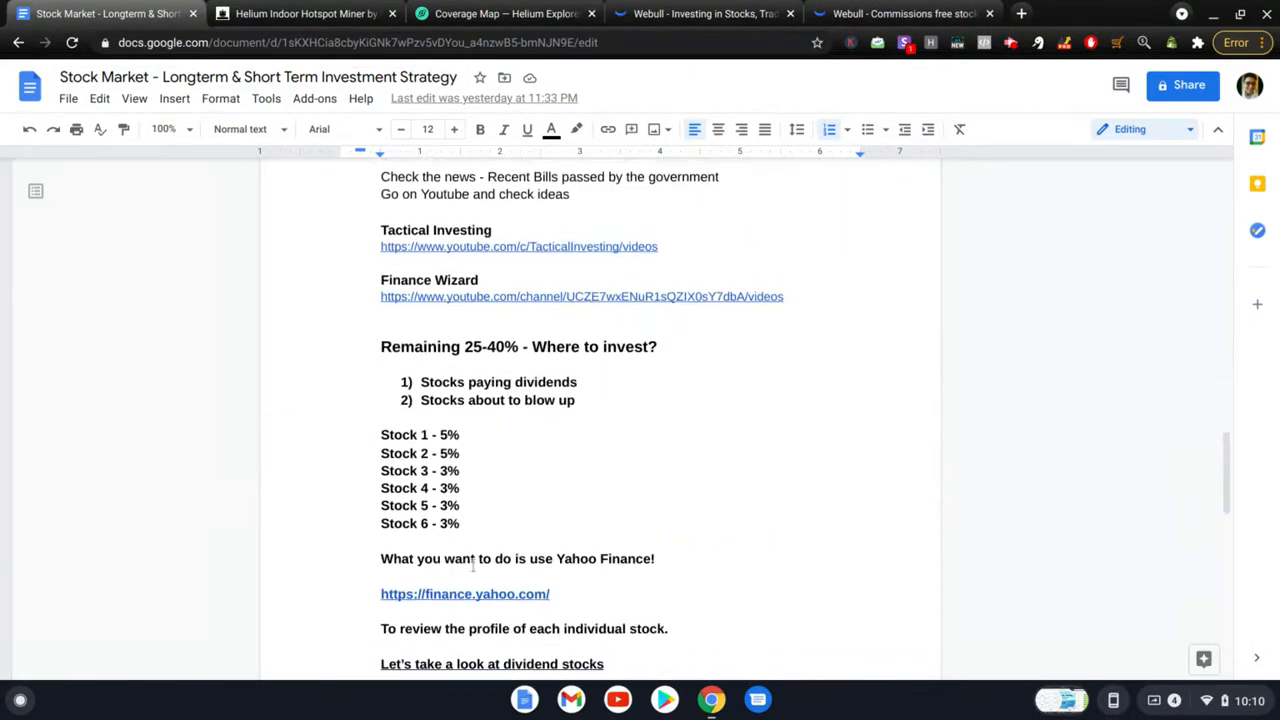
{"action": "left_click_drag", "start_coordinate": [462, 525], "coordinate": [396, 437]}
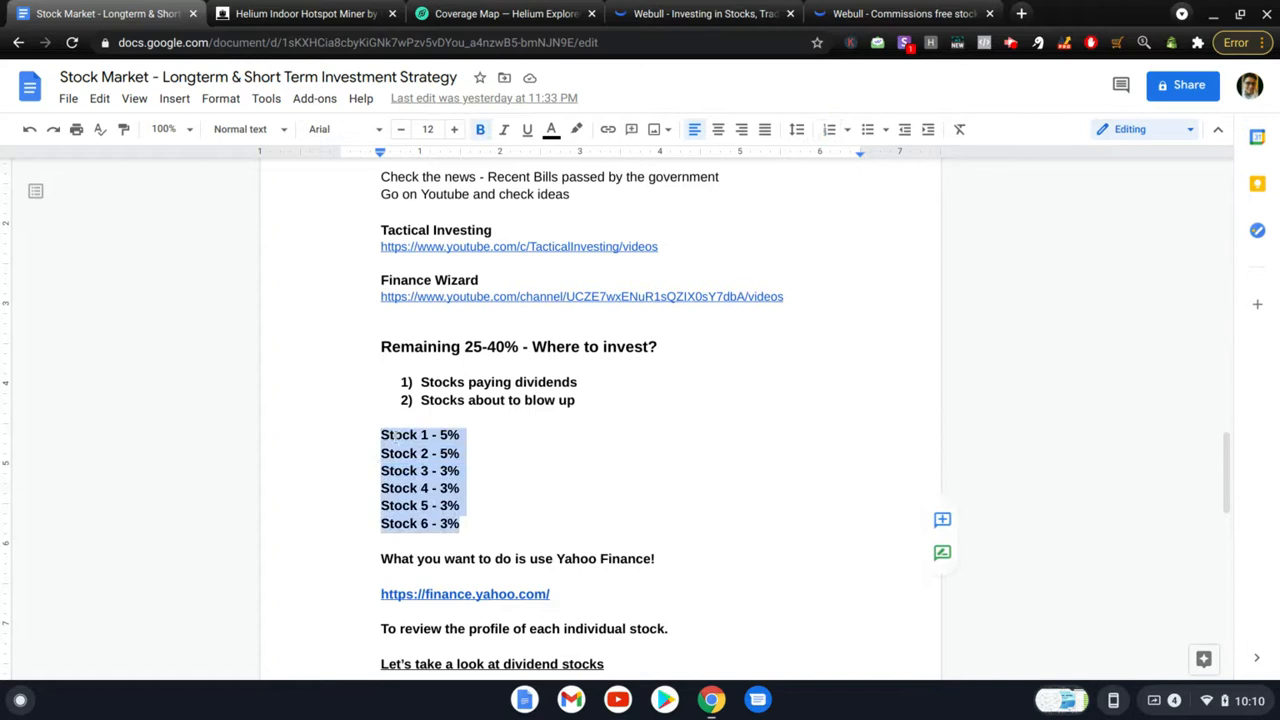
{"action": "scroll", "coordinate": [466, 436], "scroll_direction": "up", "scroll_amount": 3}
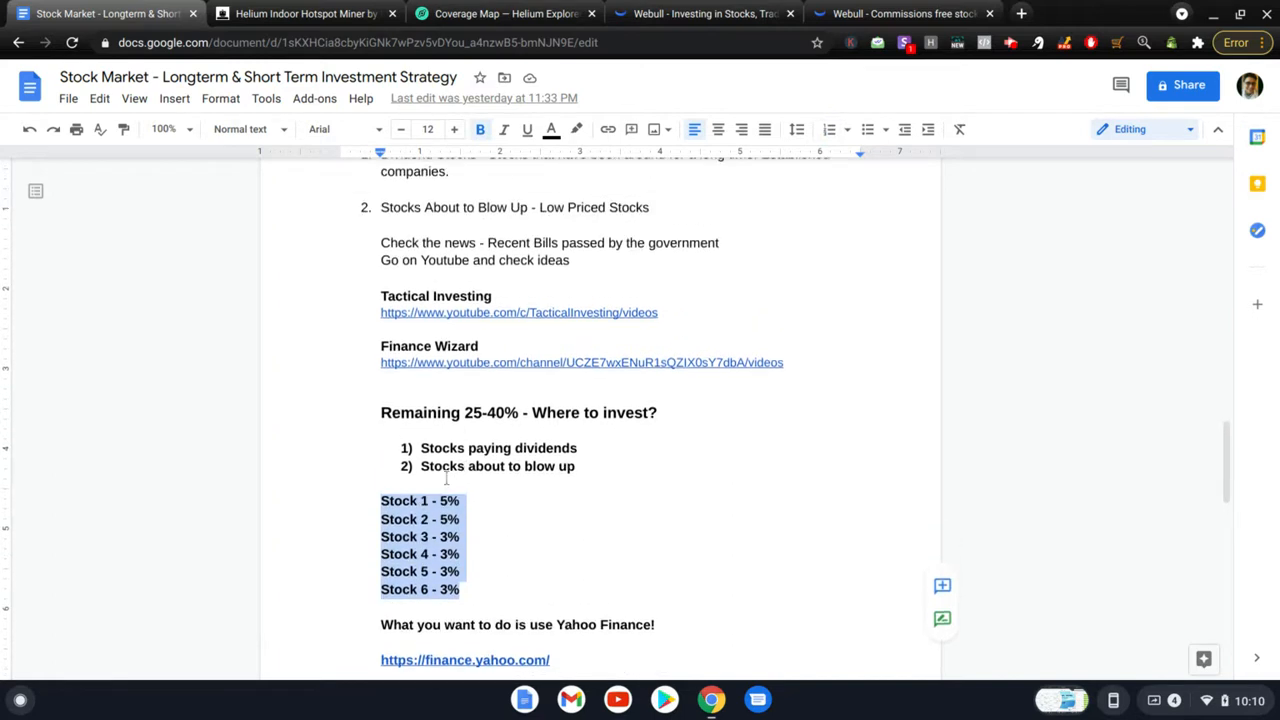
{"action": "scroll", "coordinate": [456, 440], "scroll_direction": "up", "scroll_amount": 8}
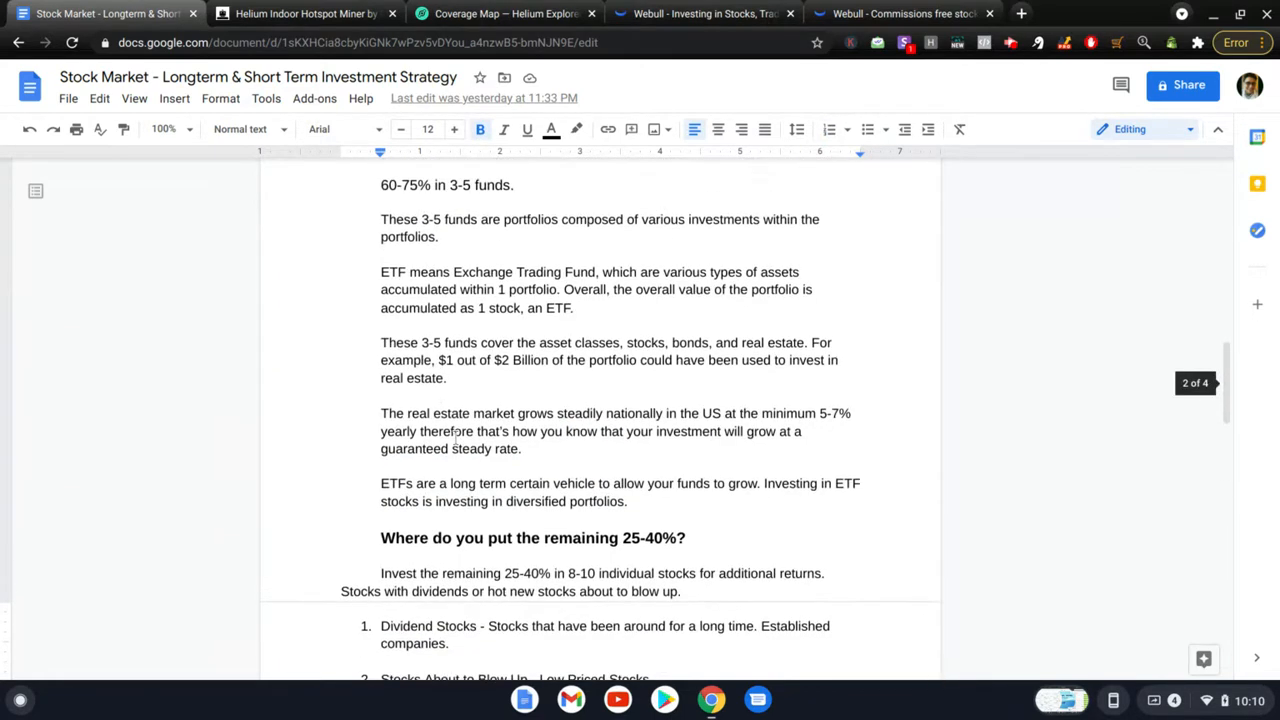
{"action": "scroll", "coordinate": [456, 443], "scroll_direction": "up", "scroll_amount": 10}
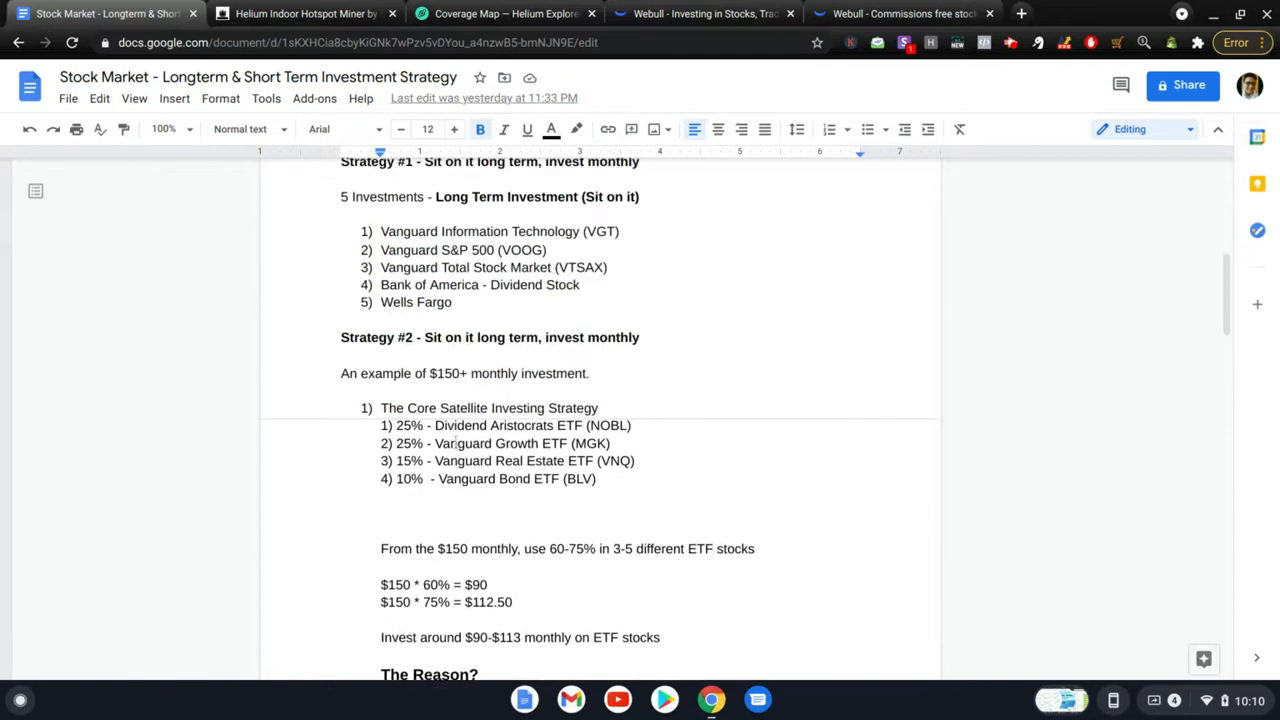
{"action": "scroll", "coordinate": [456, 443], "scroll_direction": "up", "scroll_amount": 2}
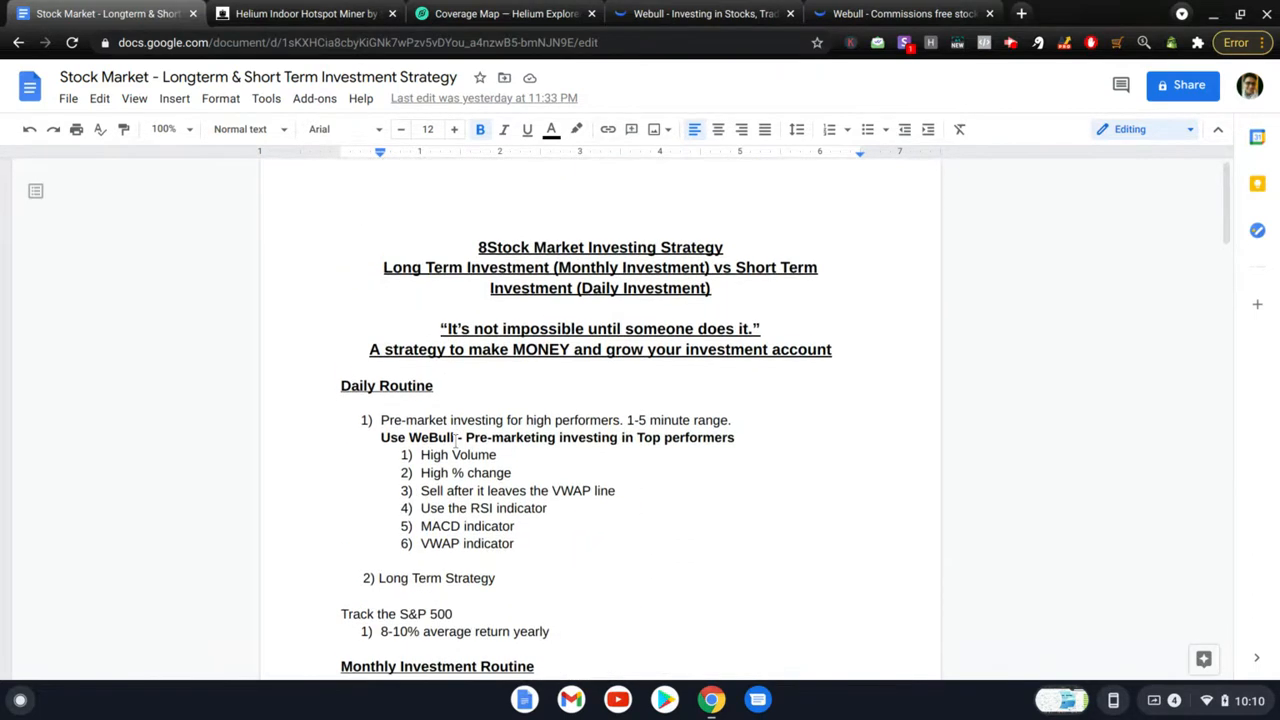
Switch back to the Webull watchlist and examine the listed stocks with their prices and changes
{"action": "left_click", "coordinate": [903, 12]}
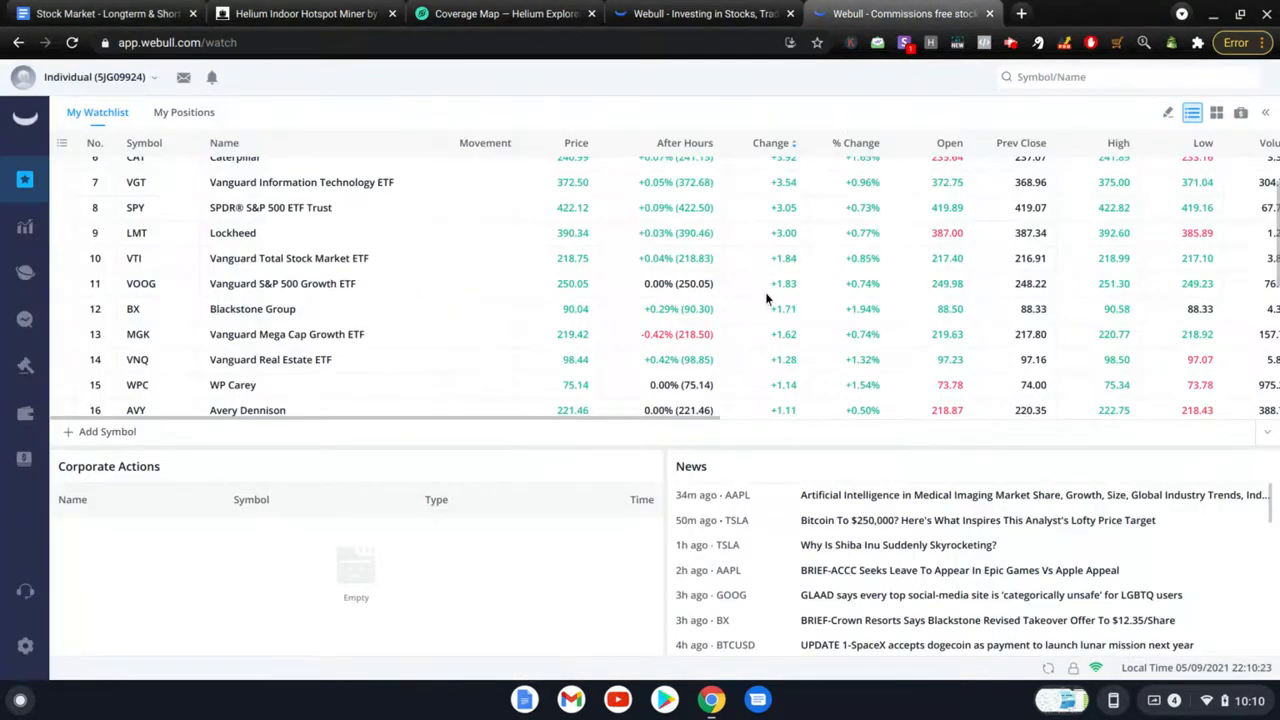
{"action": "scroll", "coordinate": [700, 308], "scroll_direction": "up", "scroll_amount": 3}
{"action": "scroll", "coordinate": [469, 318], "scroll_direction": "down", "scroll_amount": 1}
{"action": "scroll", "coordinate": [469, 318], "scroll_direction": "up", "scroll_amount": 2}
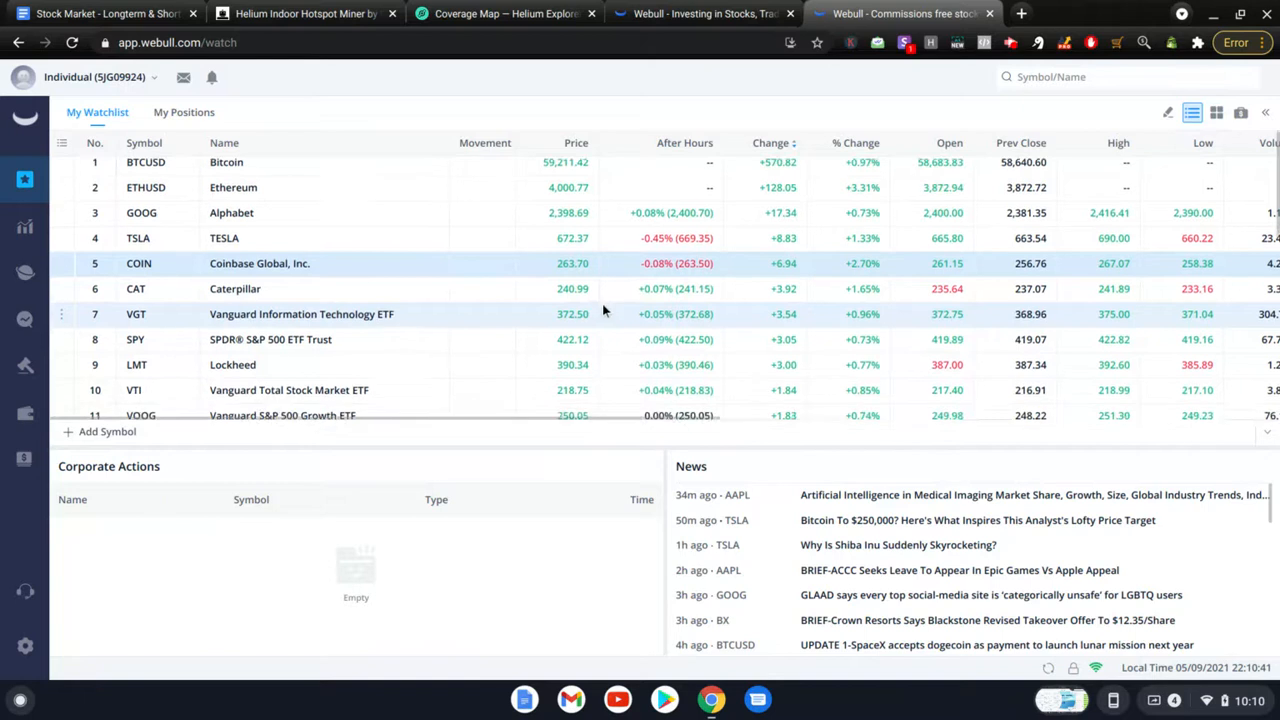
{"action": "scroll", "coordinate": [602, 303], "scroll_direction": "down", "scroll_amount": 5}
{"action": "scroll", "coordinate": [602, 310], "scroll_direction": "down", "scroll_amount": 6}
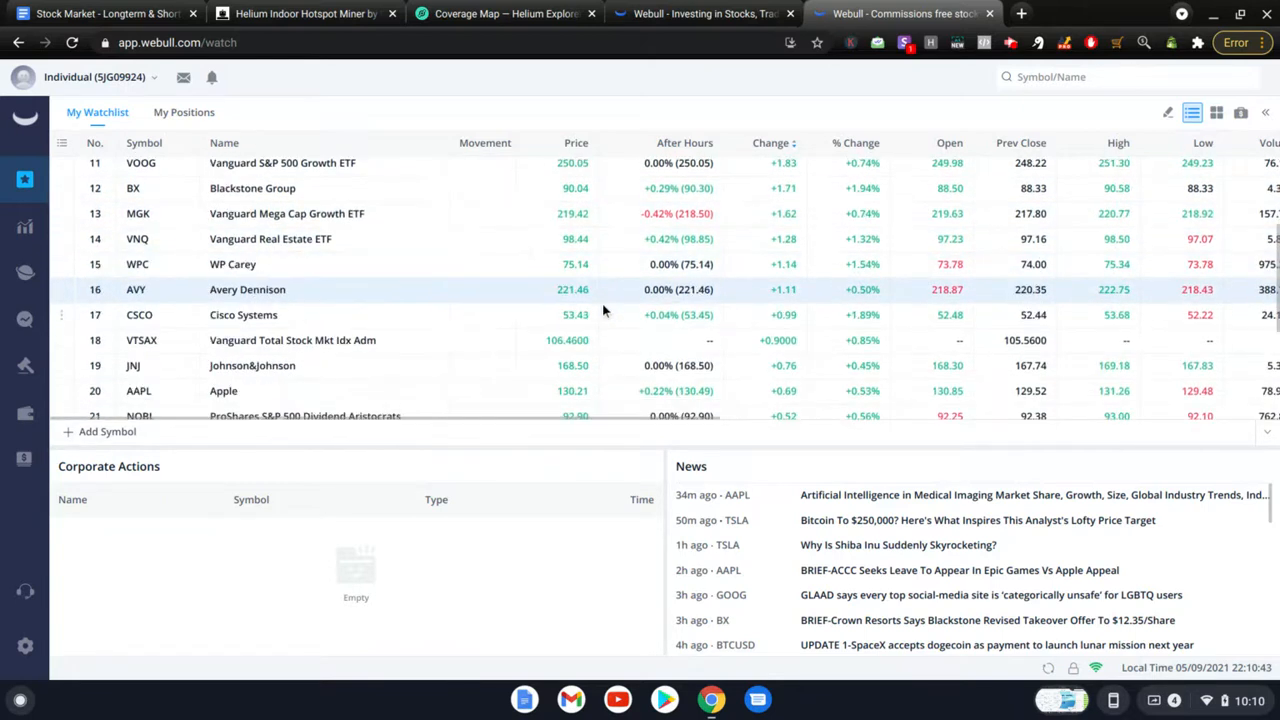
{"action": "scroll", "coordinate": [603, 310], "scroll_direction": "up", "scroll_amount": 10}
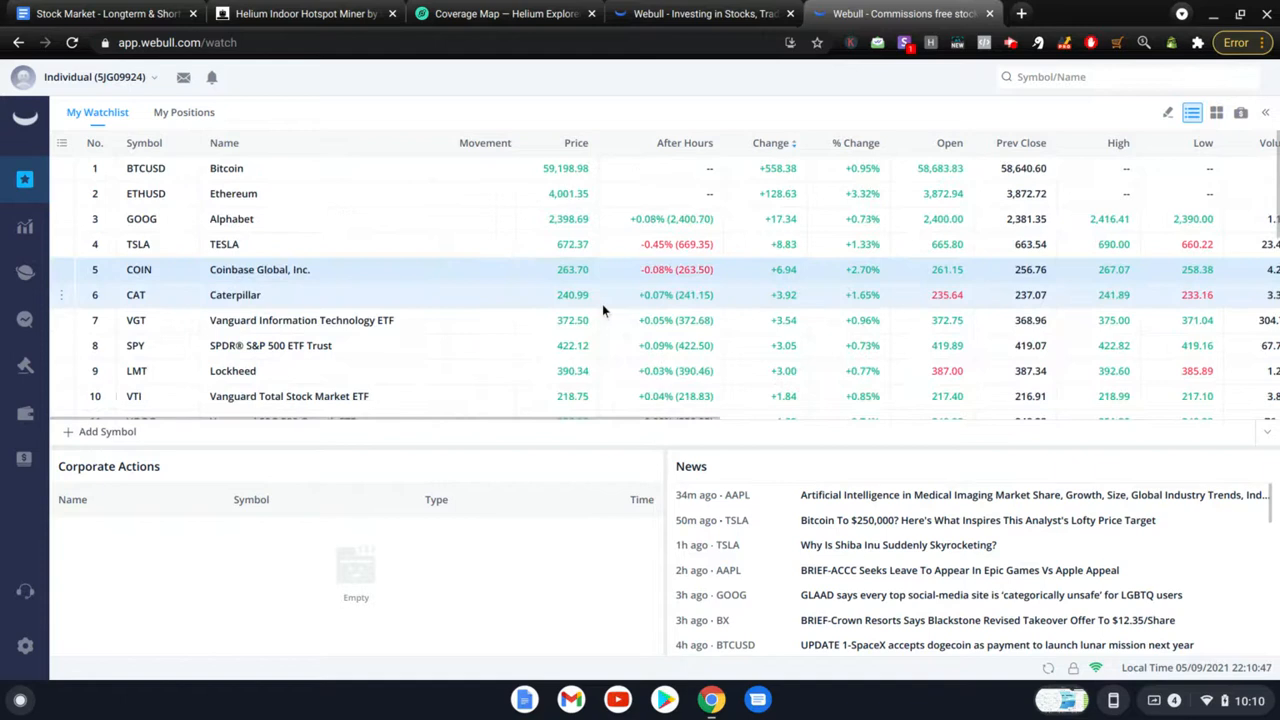
In the strategy document, highlight "Short Term Investment (Daily Investment)" in the title, and the pre-market investing list under Daily Routine
{"action": "left_click", "coordinate": [147, 9]}
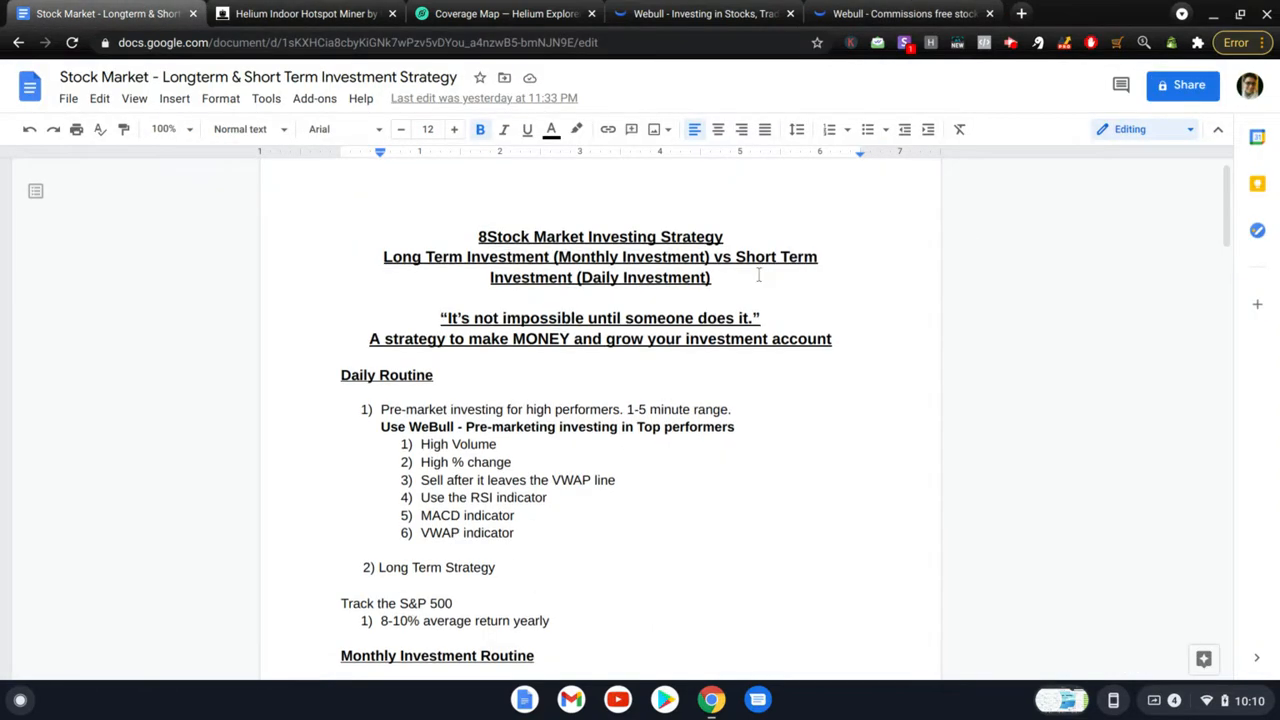
{"action": "left_click_drag", "start_coordinate": [758, 275], "coordinate": [738, 256]}
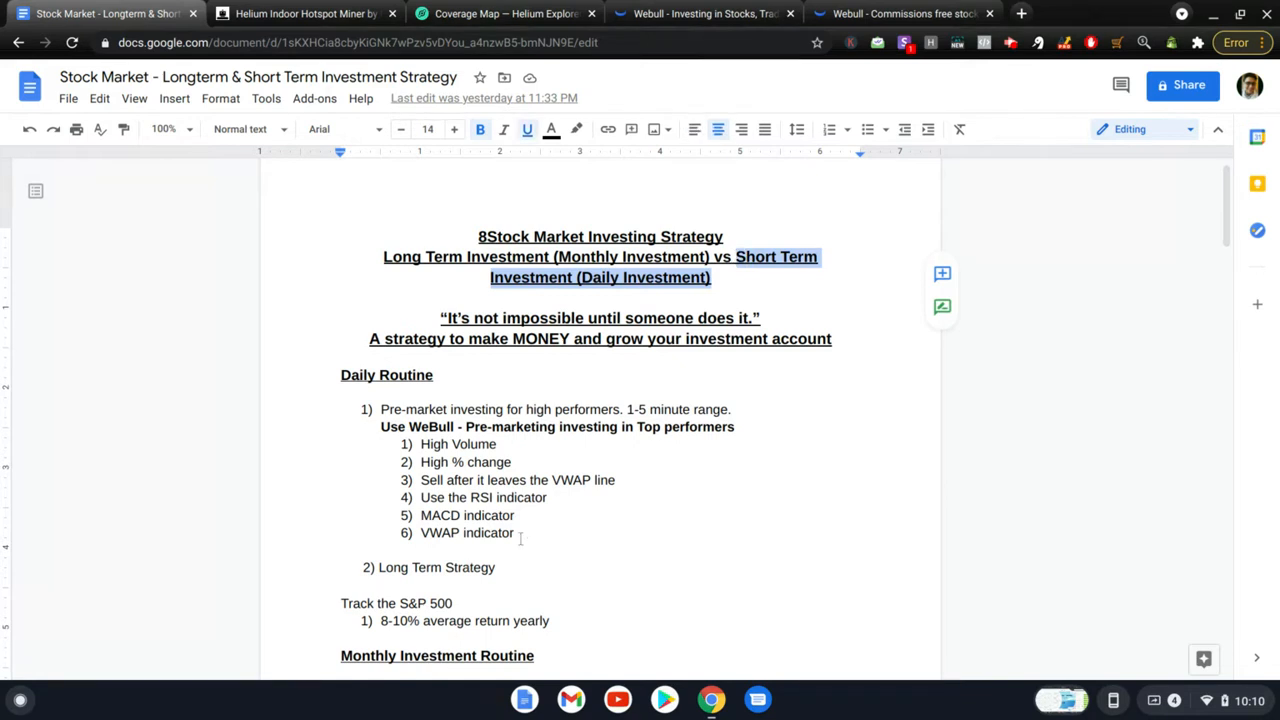
{"action": "left_click_drag", "start_coordinate": [520, 538], "coordinate": [357, 408]}
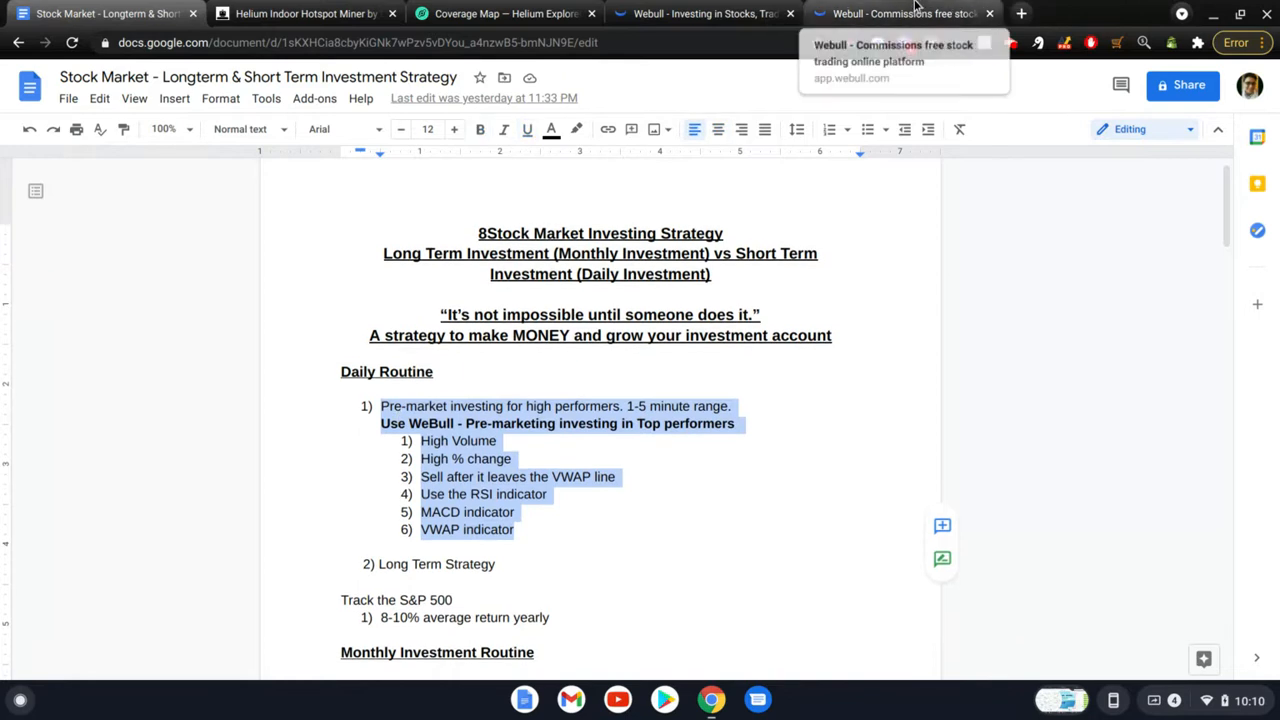
Switch to the Webull watchlist and display it as a grid of four charts
{"action": "left_click", "coordinate": [915, 8]}
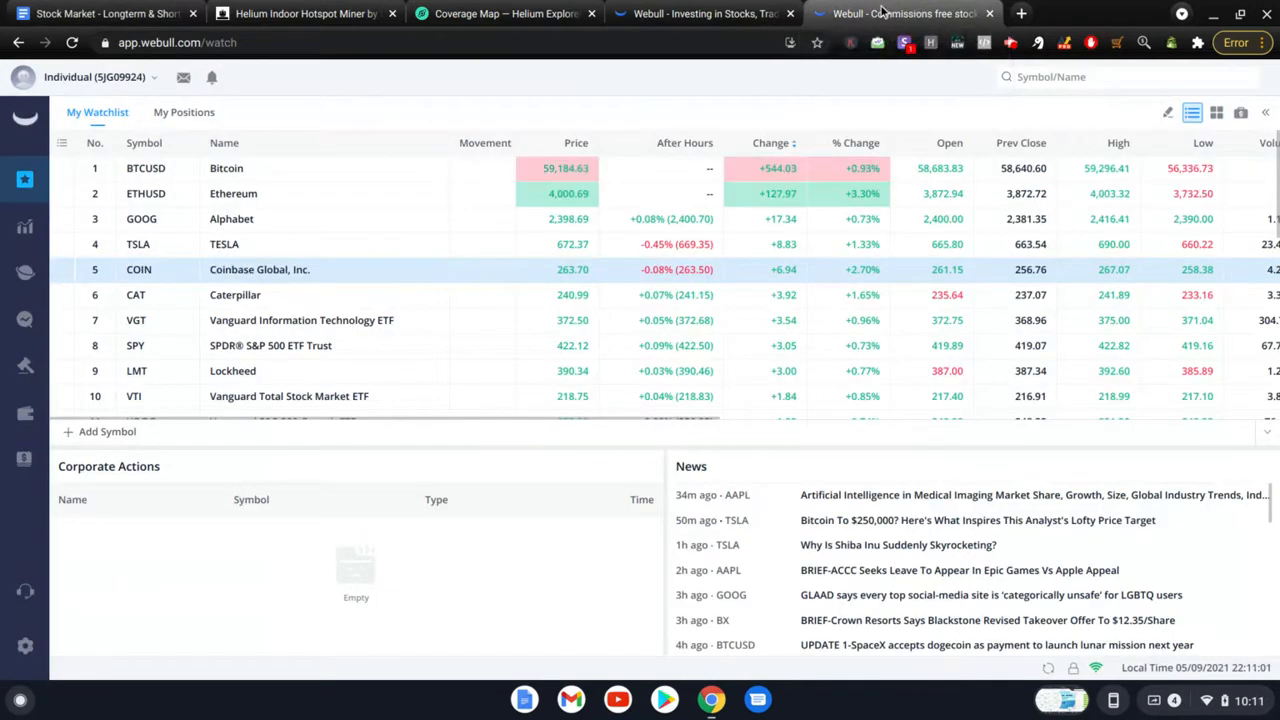
{"action": "left_click", "coordinate": [1217, 114]}
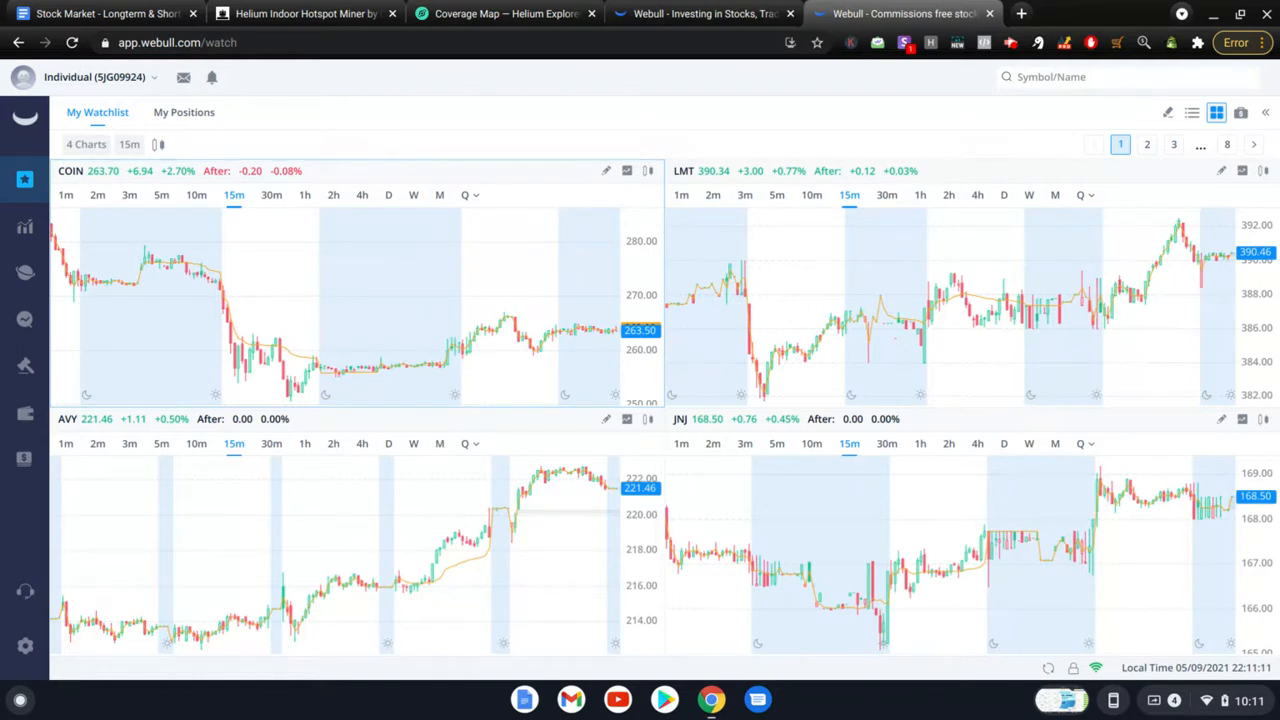
{"action": "left_click", "coordinate": [1242, 116]}
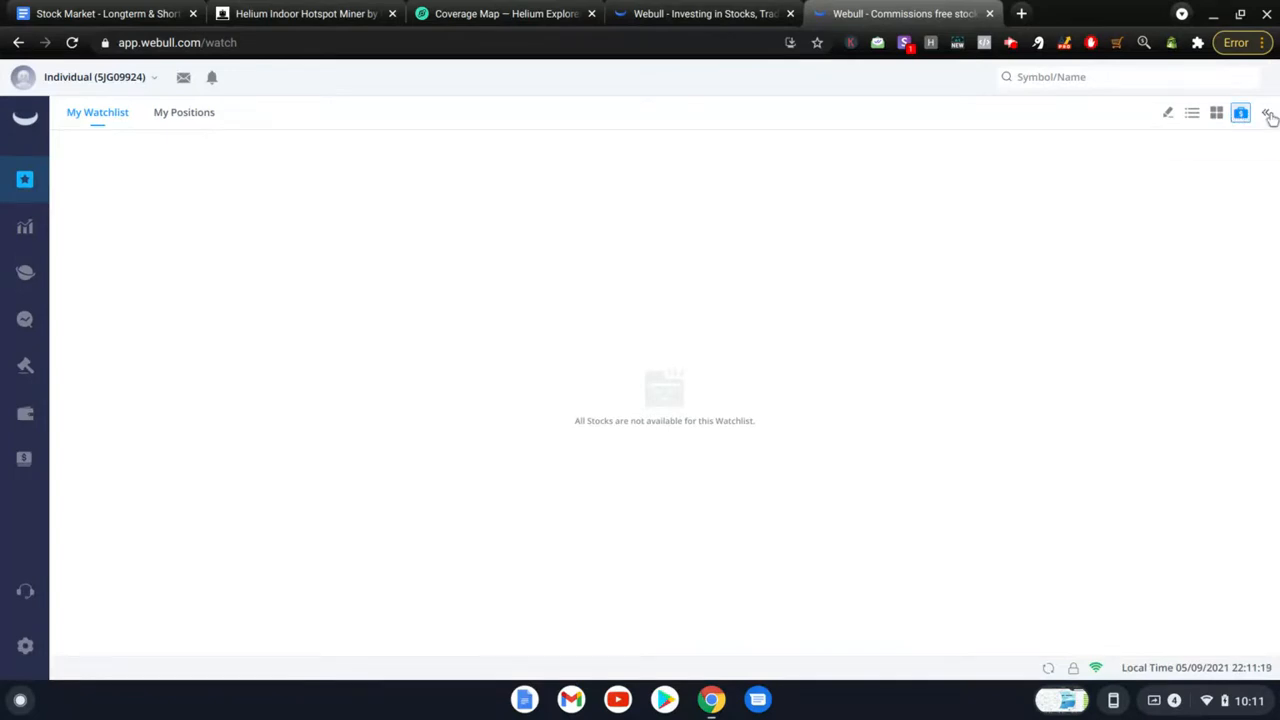
{"action": "left_click", "coordinate": [1270, 117]}
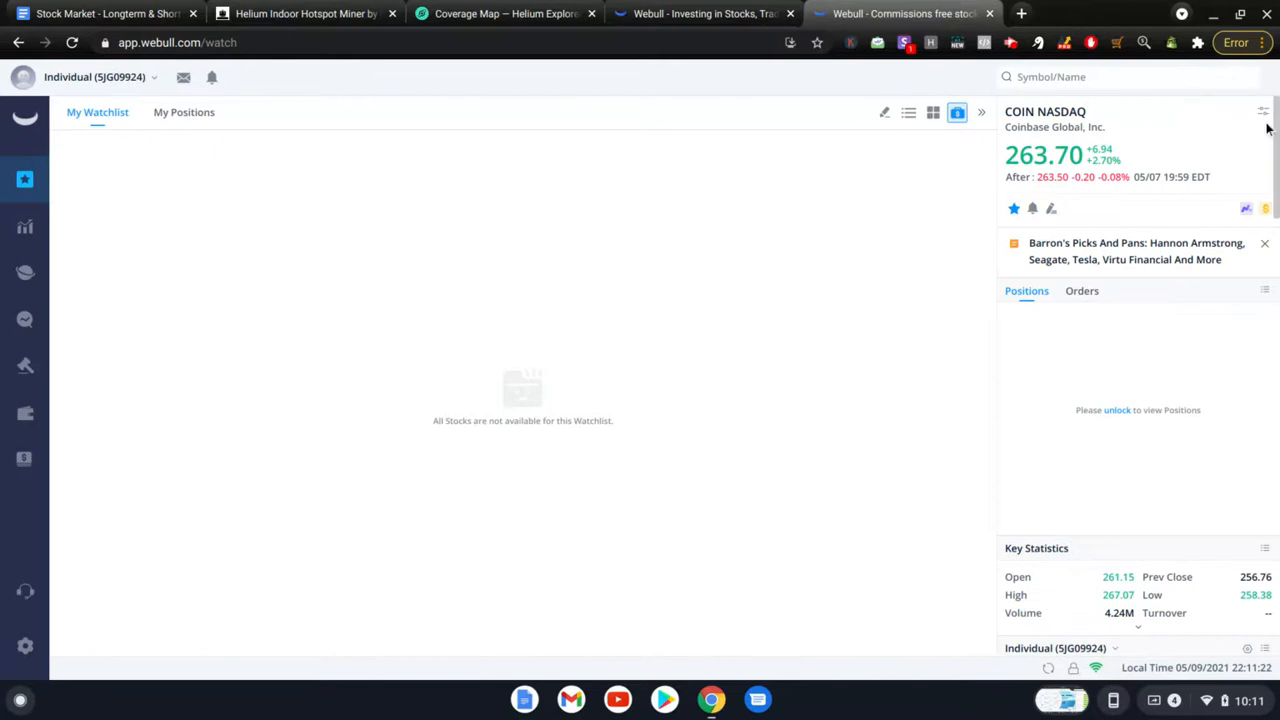
{"action": "left_click", "coordinate": [981, 113]}
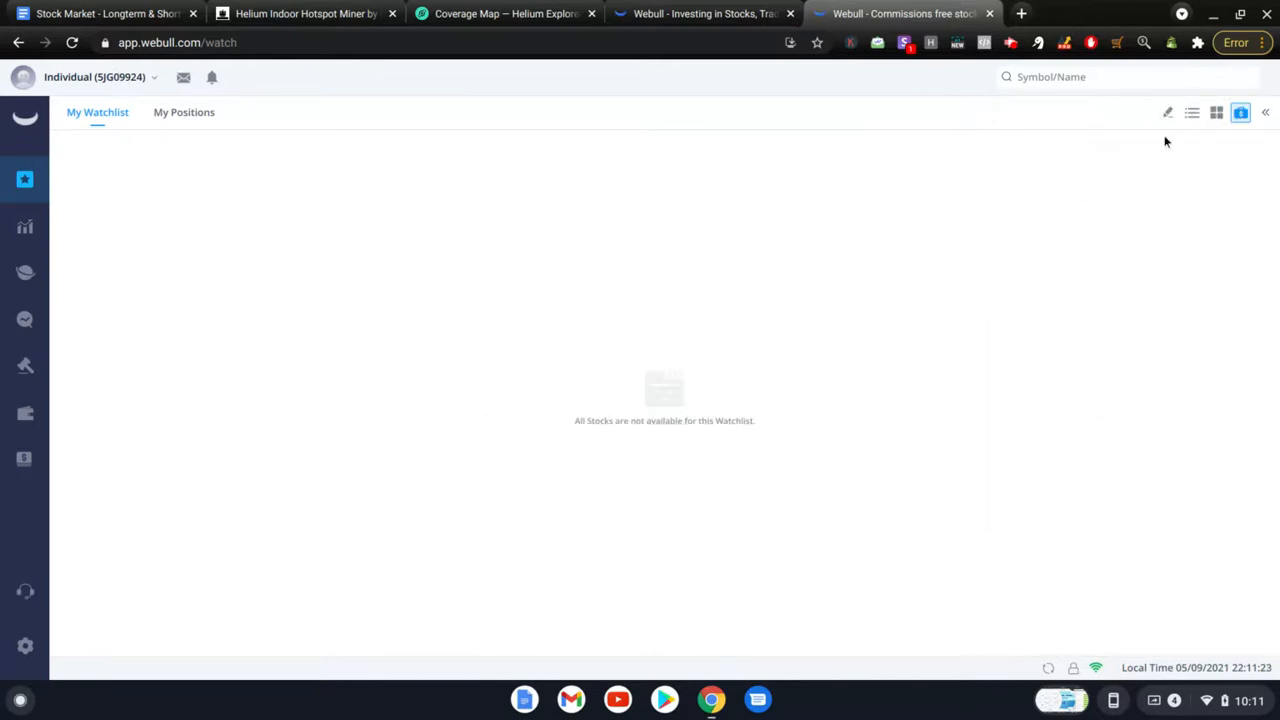
{"action": "left_click", "coordinate": [1216, 113]}
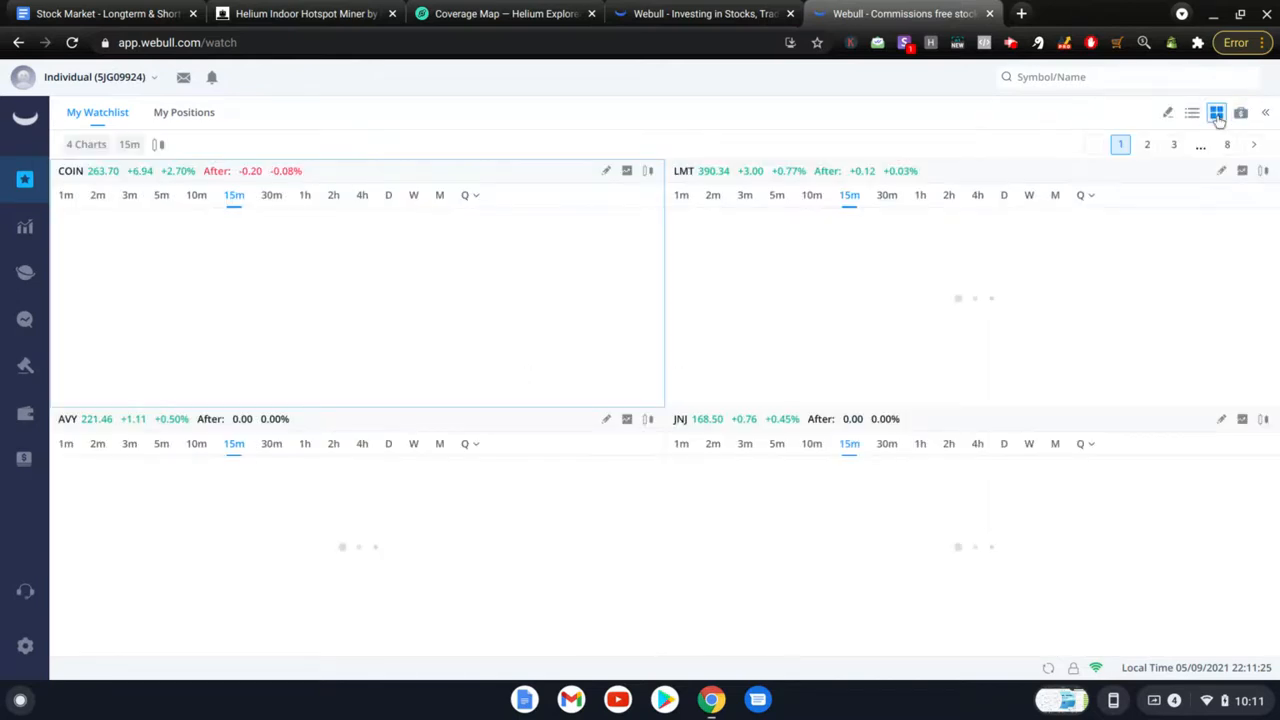
Expand the quote details beside the chart grid and view LMT, JNJ and AVY, returning to JNJ
{"action": "left_click", "coordinate": [1268, 116]}
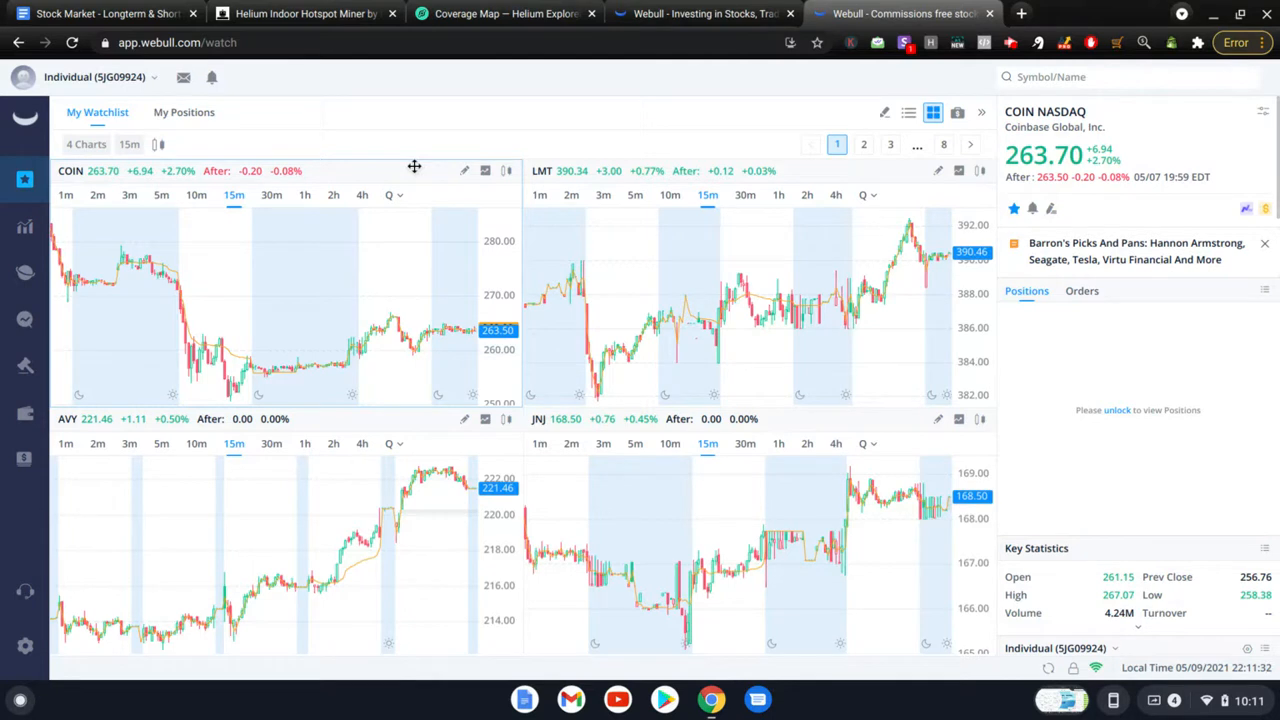
{"action": "left_click", "coordinate": [862, 170]}
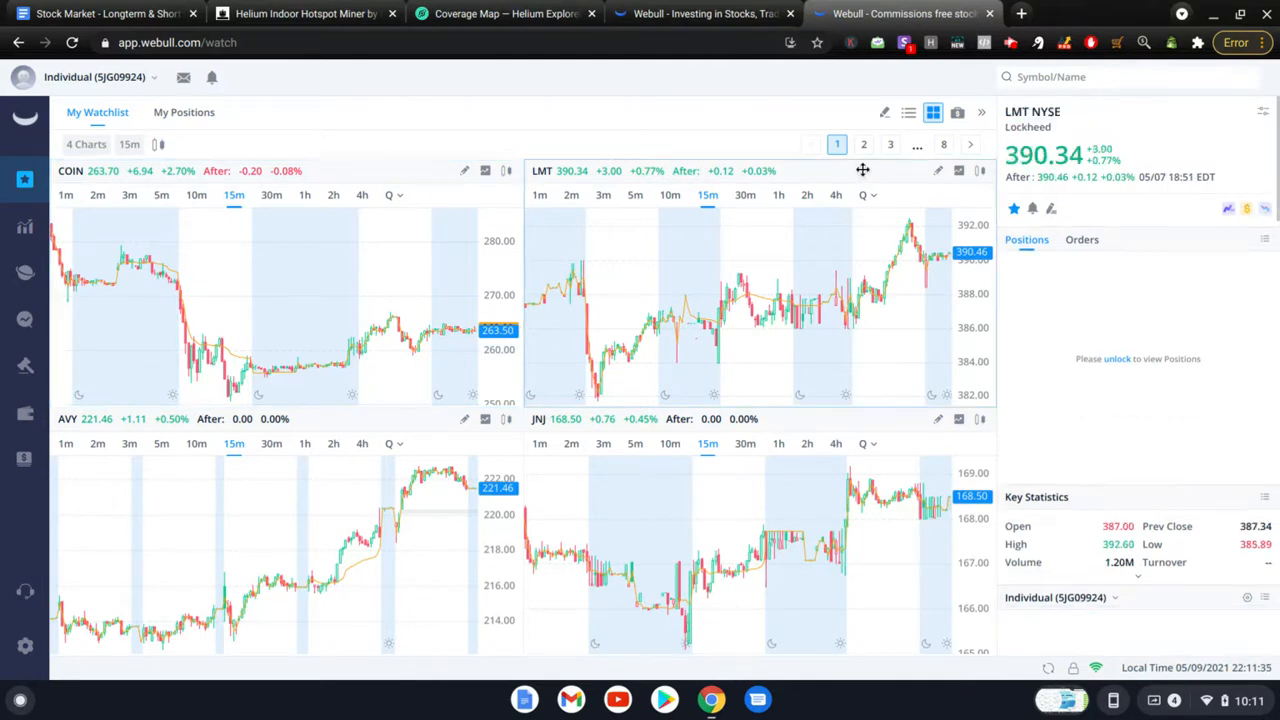
{"action": "left_click", "coordinate": [866, 421]}
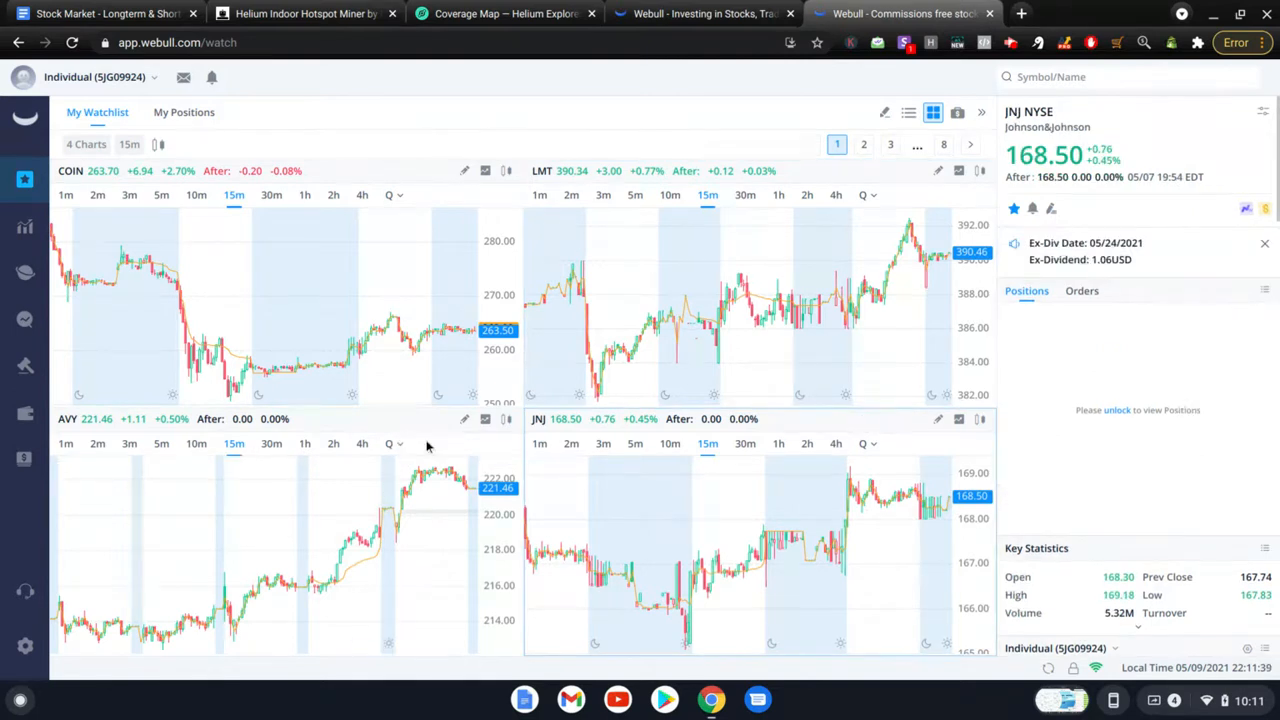
{"action": "left_click", "coordinate": [400, 422]}
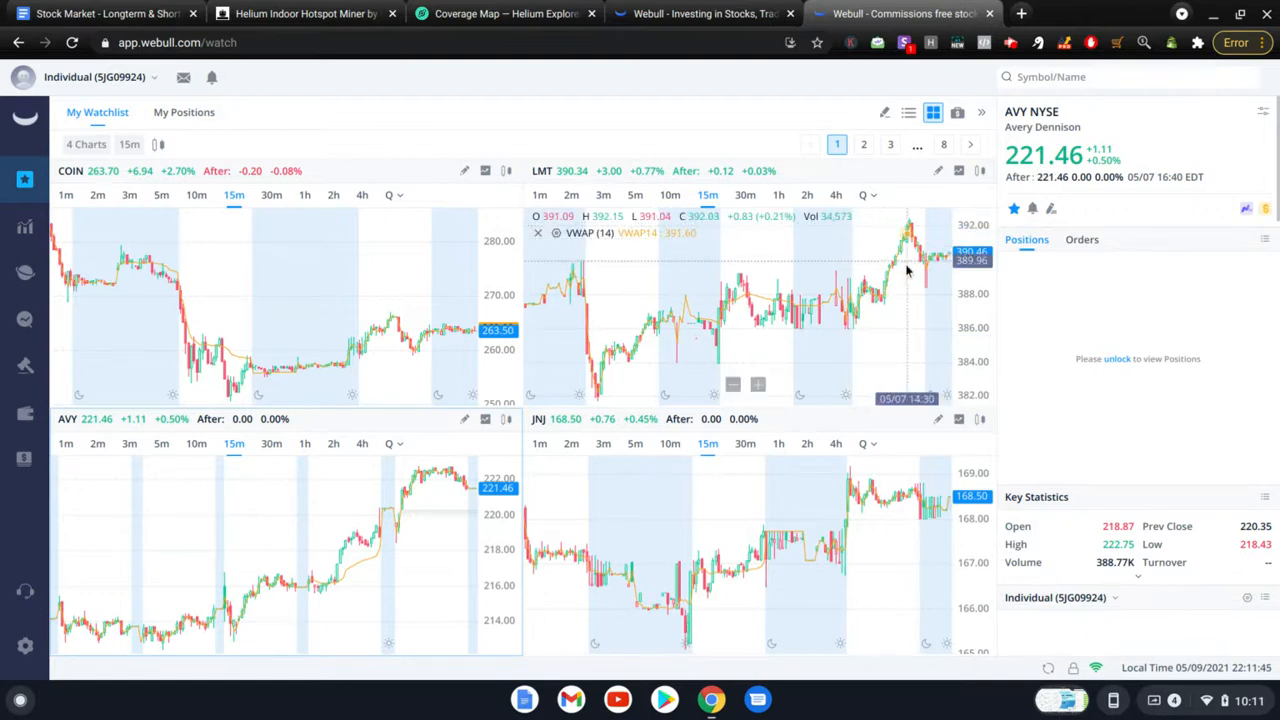
{"action": "left_click", "coordinate": [824, 424]}
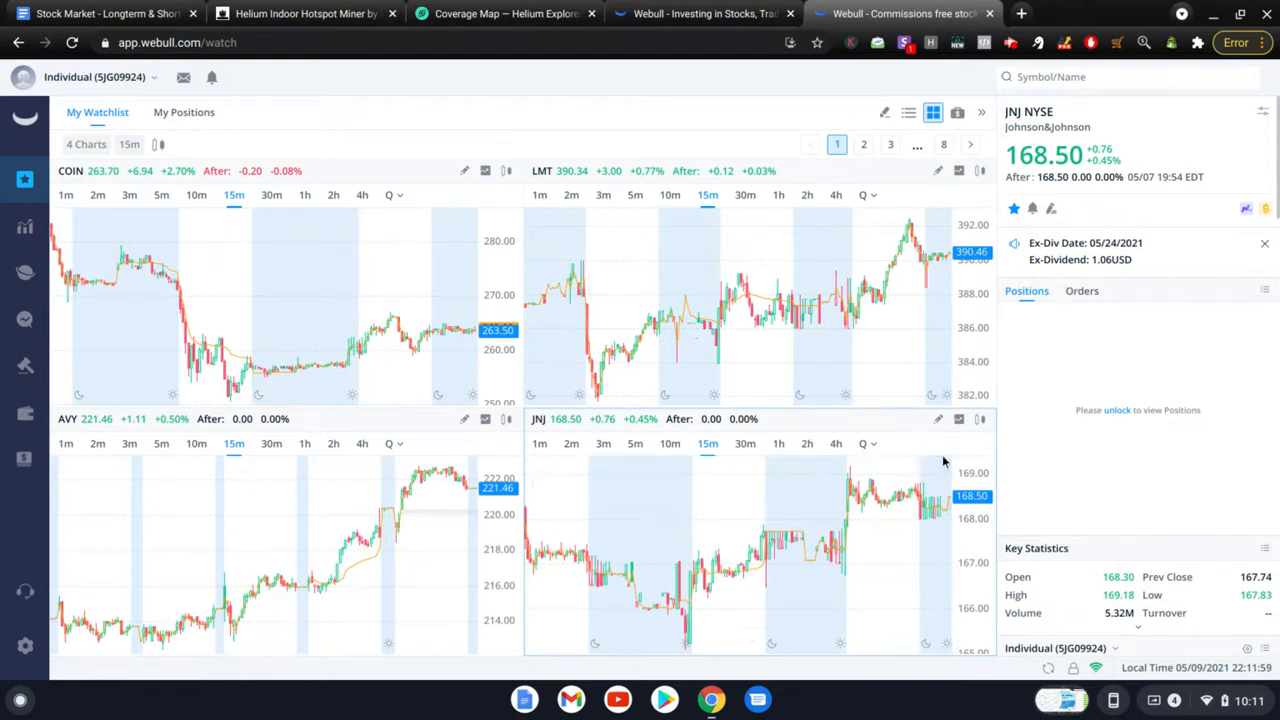
{"action": "scroll", "coordinate": [942, 470], "scroll_direction": "up", "scroll_amount": 1}
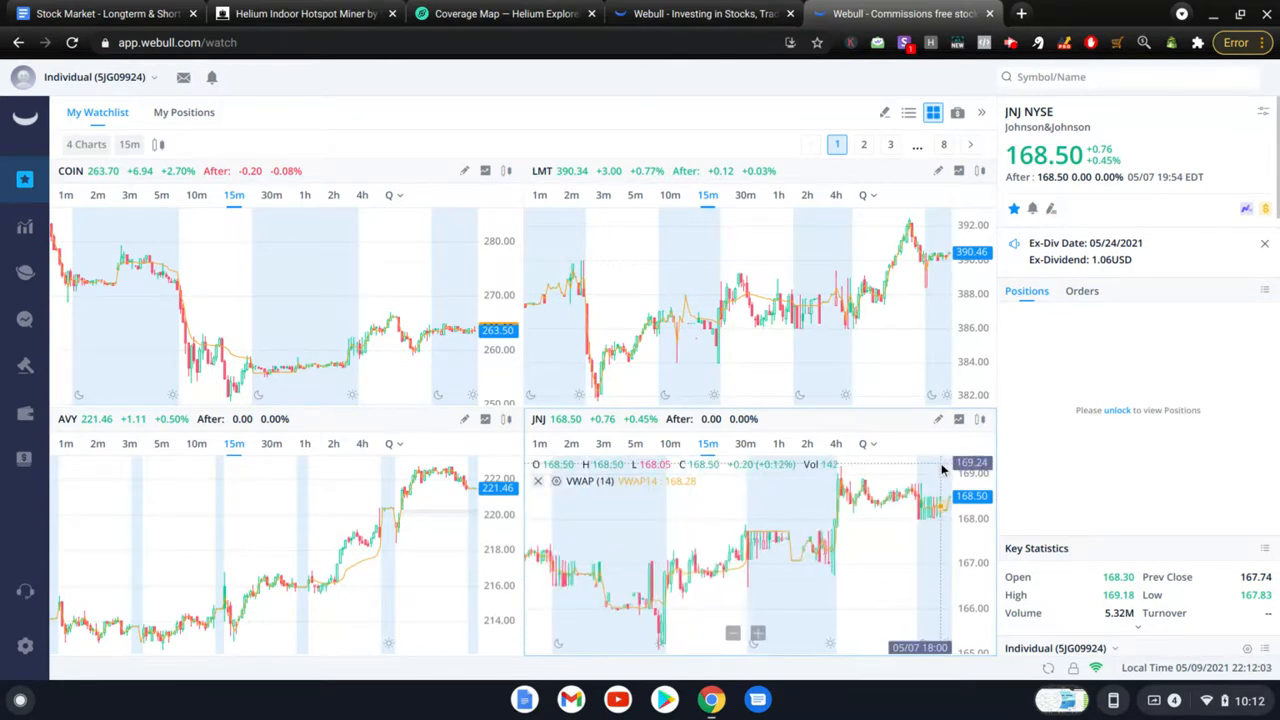
Switch to the strategy document and highlight the RSI, MACD and VWAP indicator items in the Daily Routine list
{"action": "left_click", "coordinate": [100, 13]}
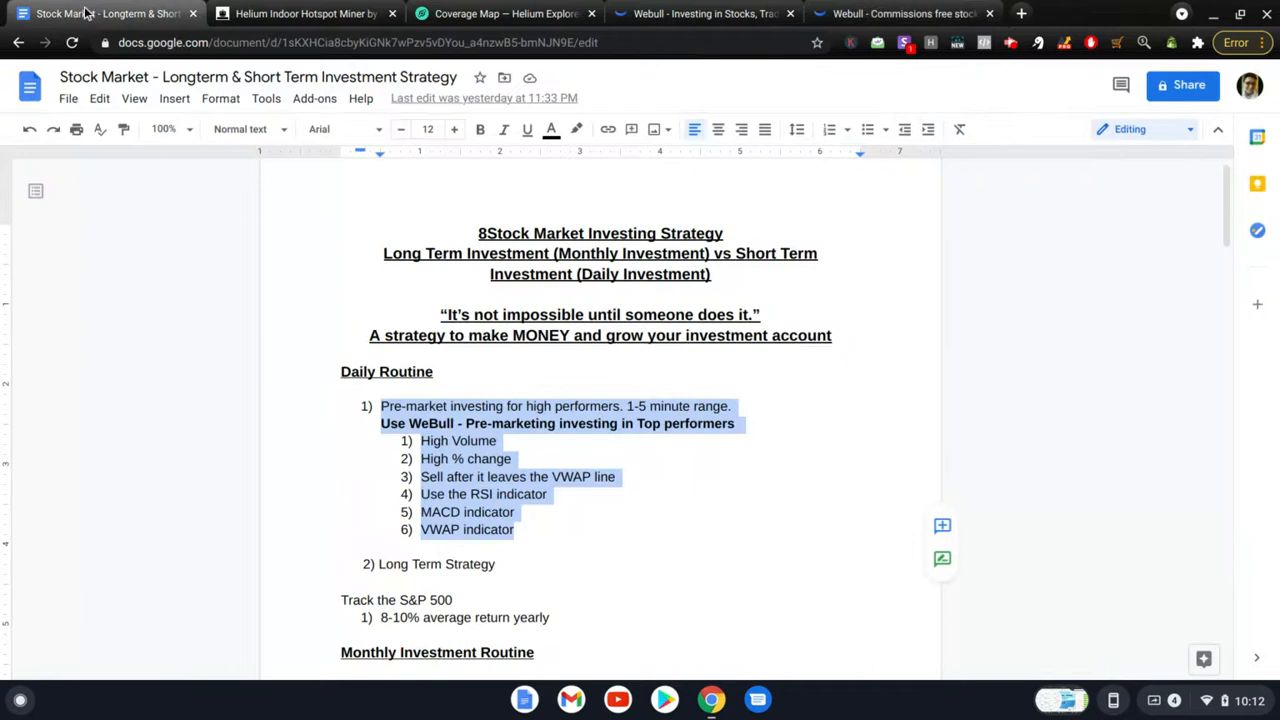
{"action": "left_click", "coordinate": [522, 536]}
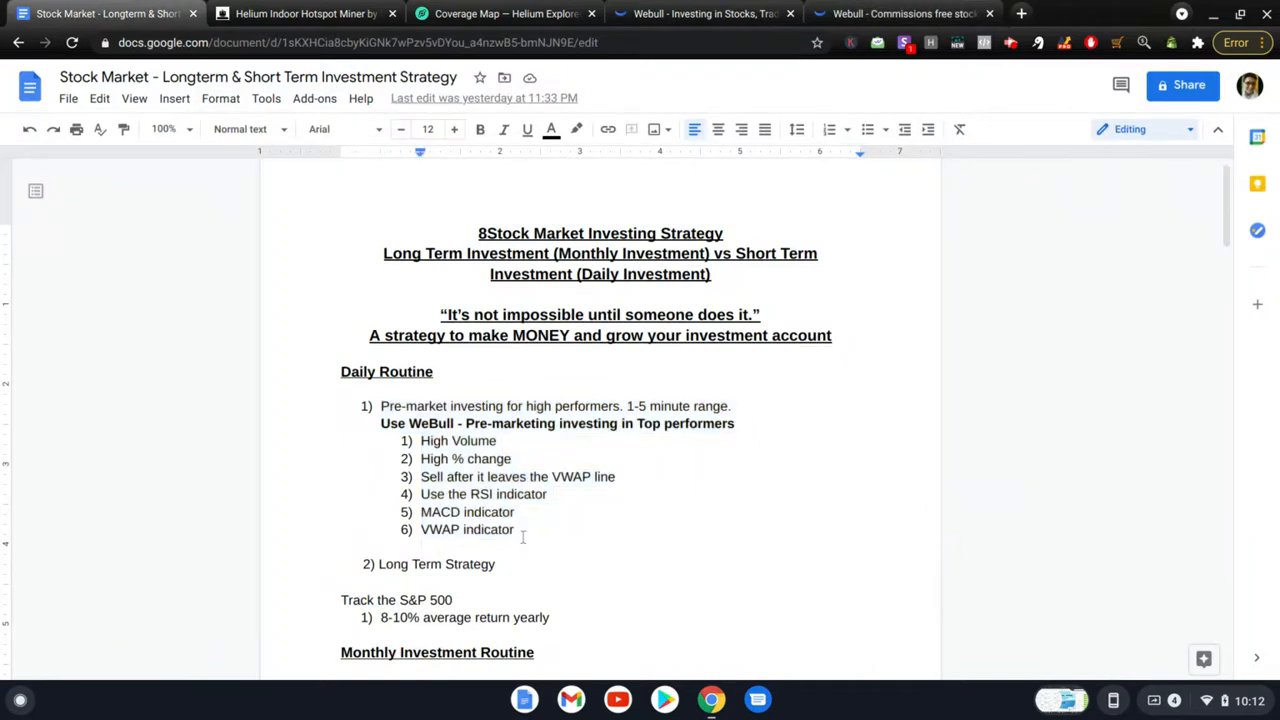
{"action": "left_click", "coordinate": [450, 496], "text": "shift"}
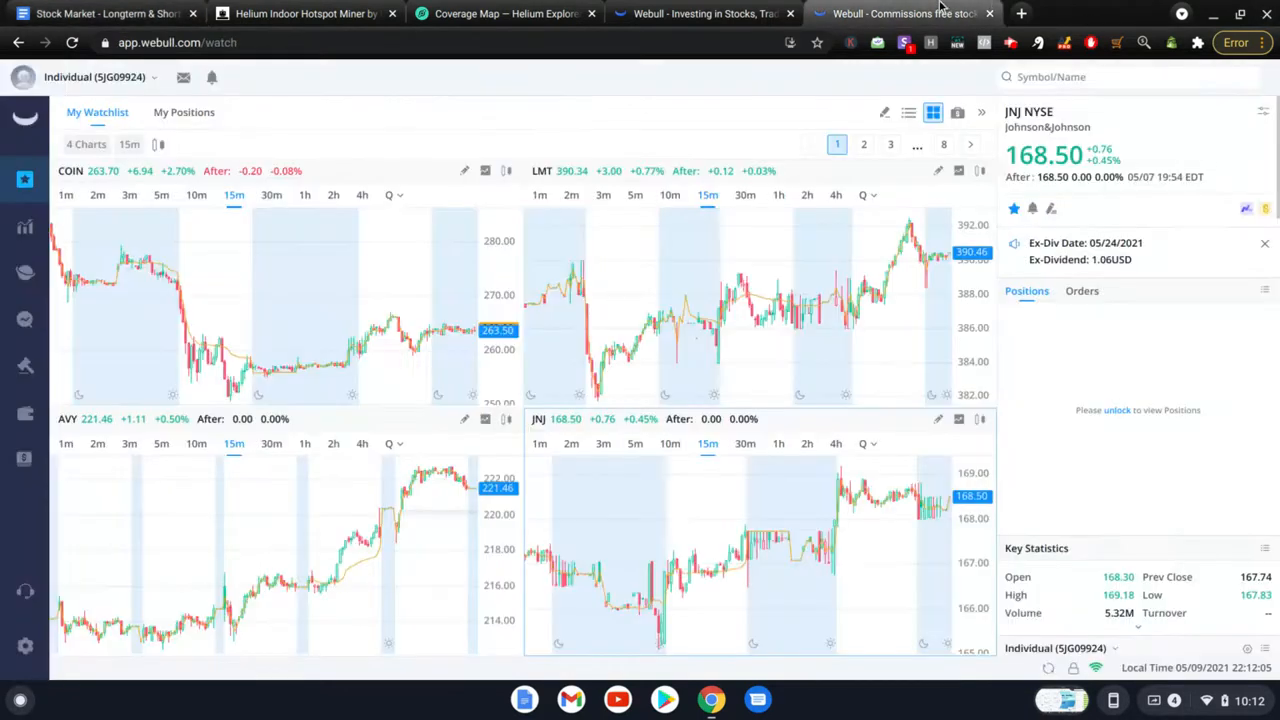
Switch to the Webull watchlist and review the main-chart and sub-chart indicator lists in the JNJ chart's indicator settings
{"action": "left_click", "coordinate": [944, 12]}
{"action": "left_click", "coordinate": [961, 422]}
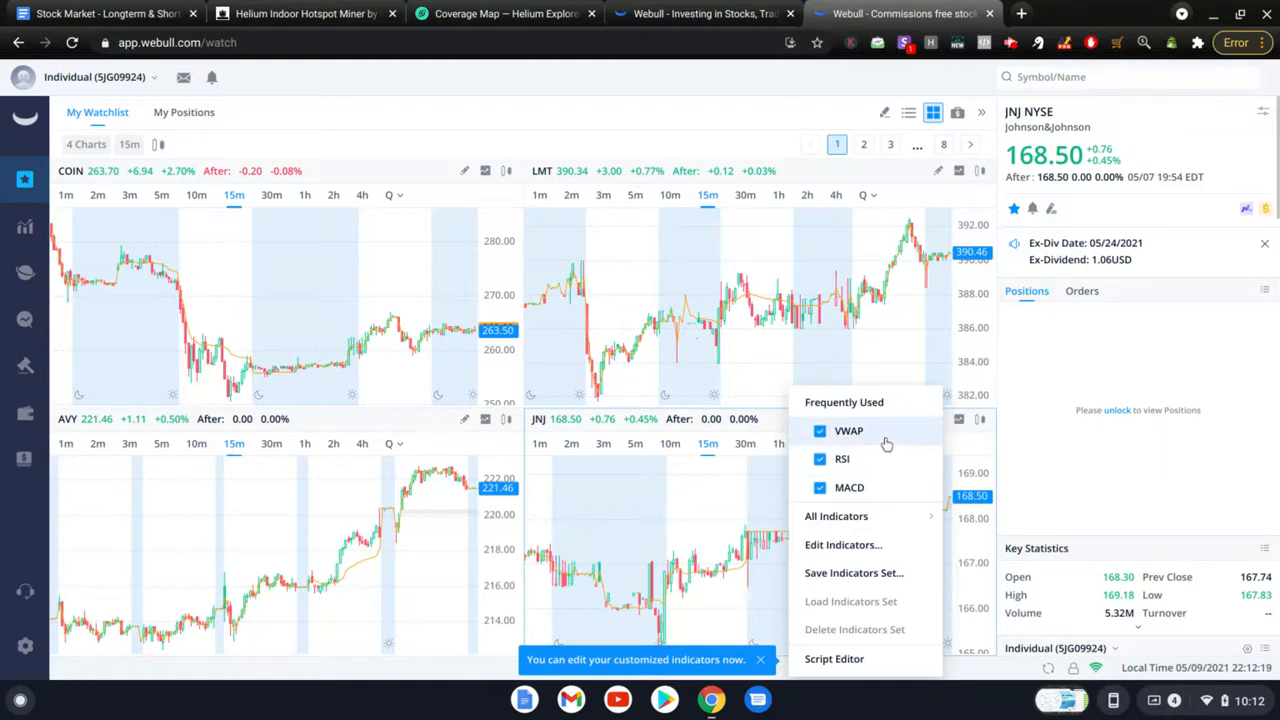
{"action": "left_click", "coordinate": [842, 545]}
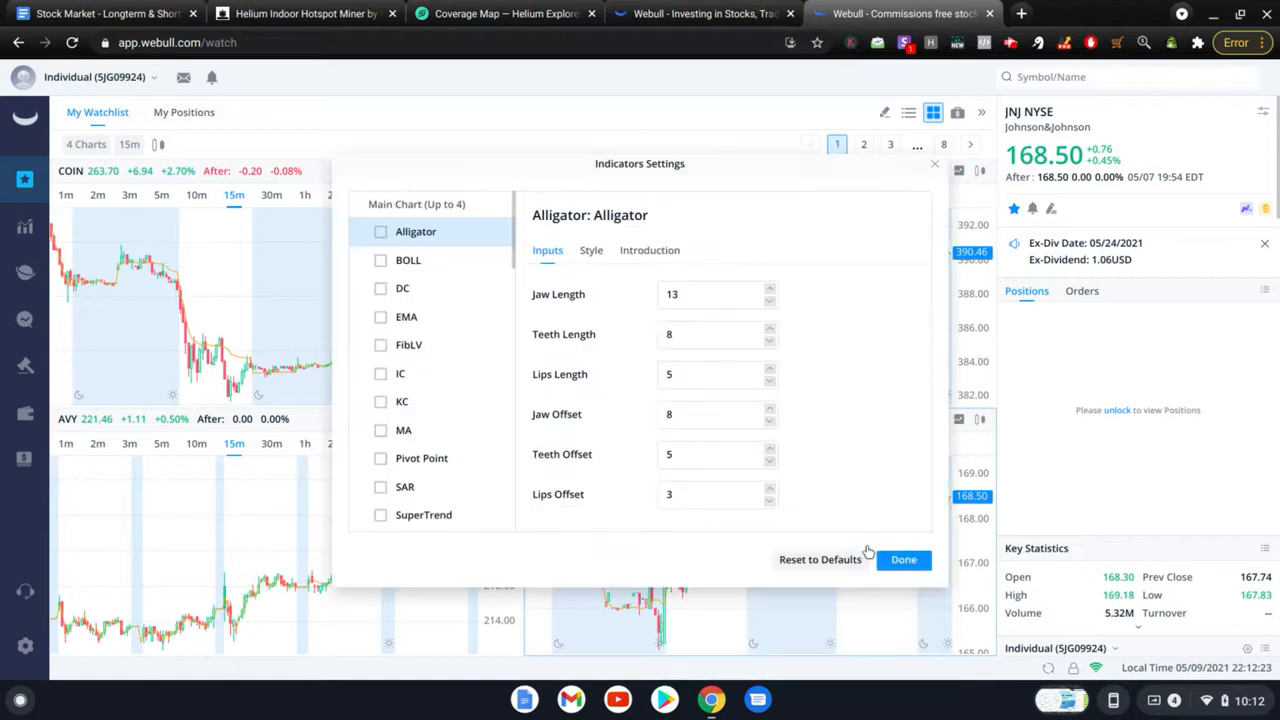
{"action": "scroll", "coordinate": [424, 440], "scroll_direction": "down", "scroll_amount": 5}
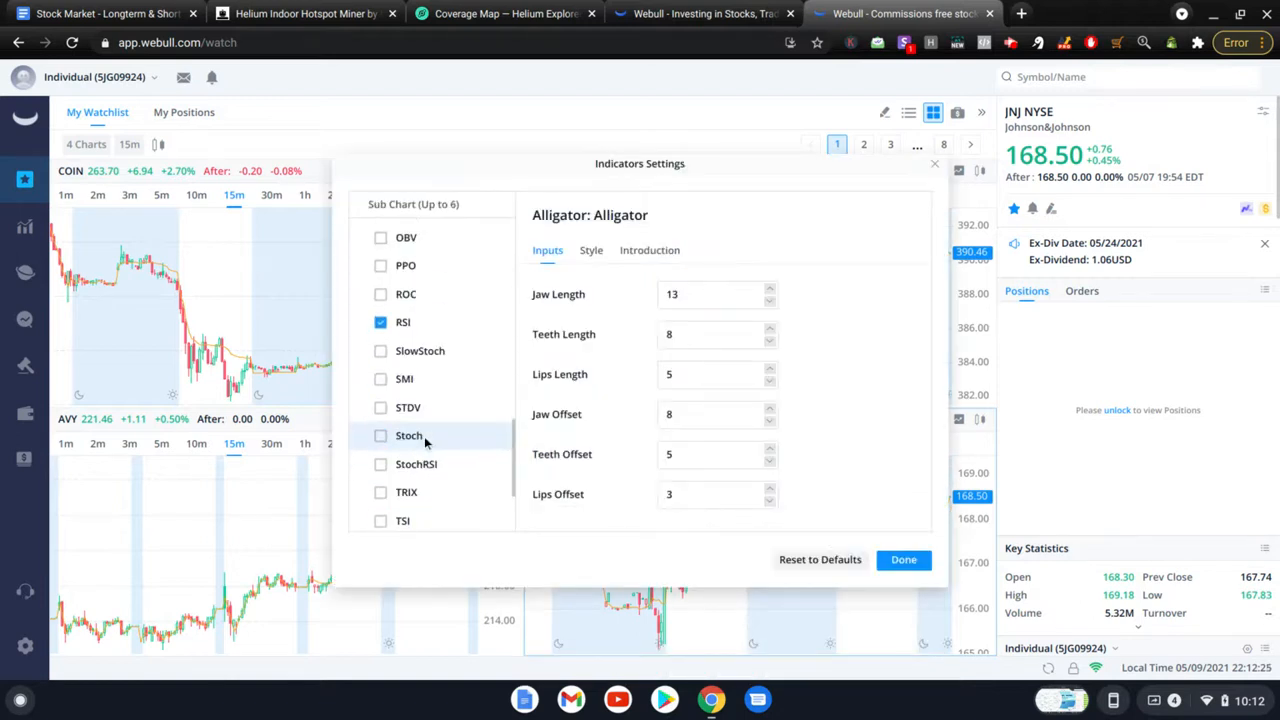
{"action": "scroll", "coordinate": [424, 436], "scroll_direction": "down", "scroll_amount": 2}
{"action": "scroll", "coordinate": [424, 436], "scroll_direction": "up", "scroll_amount": 8}
{"action": "scroll", "coordinate": [390, 437], "scroll_direction": "down", "scroll_amount": 1}
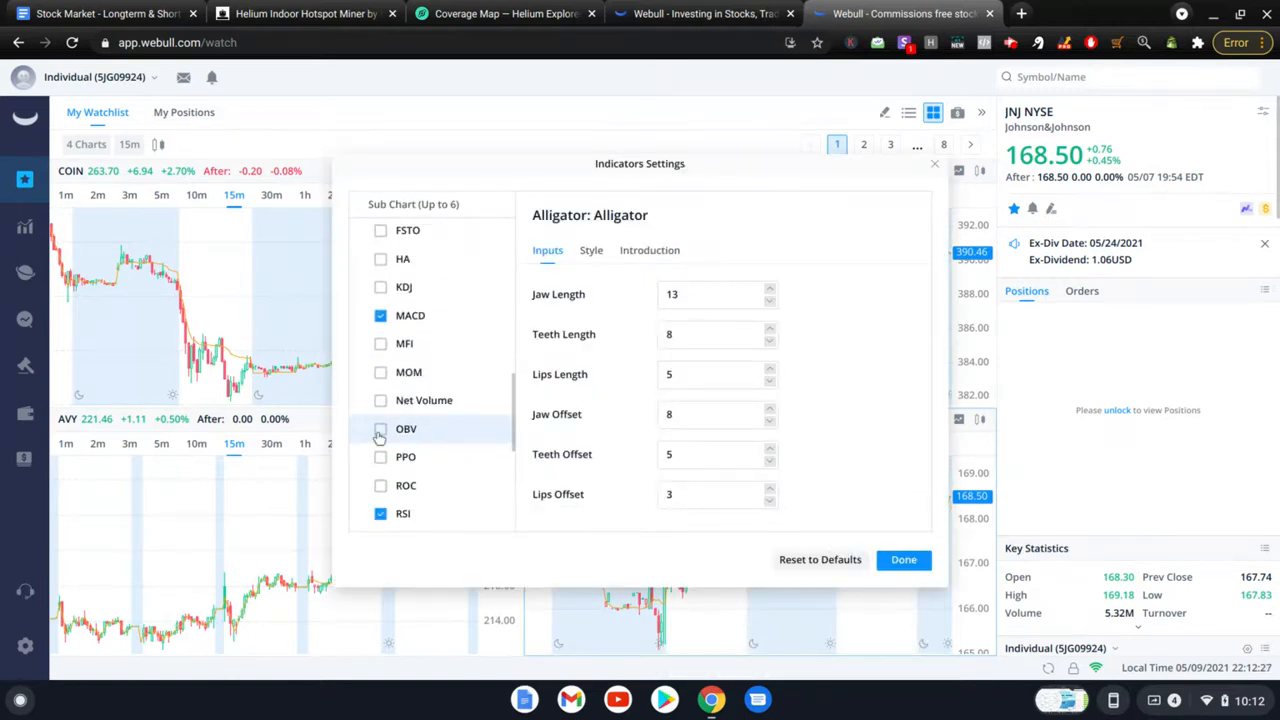
{"action": "scroll", "coordinate": [390, 450], "scroll_direction": "down", "scroll_amount": 4}
{"action": "scroll", "coordinate": [396, 480], "scroll_direction": "up", "scroll_amount": 10}
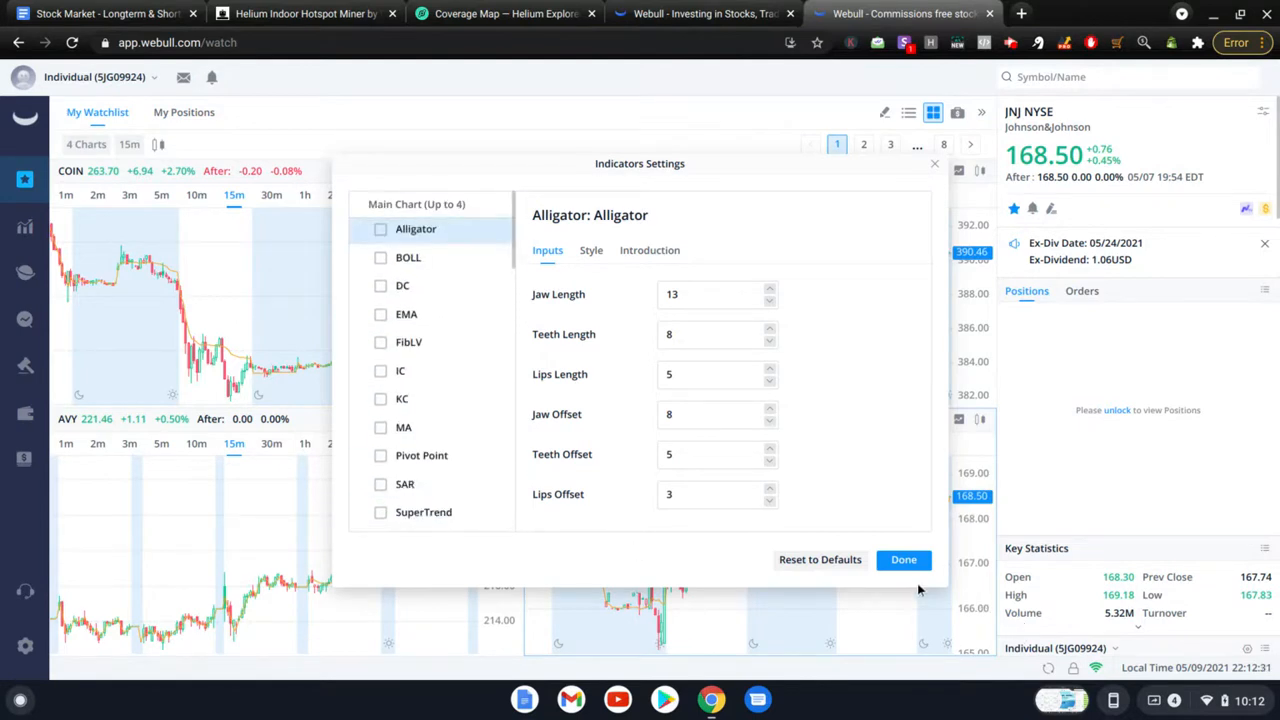
{"action": "scroll", "coordinate": [462, 436], "scroll_direction": "down", "scroll_amount": 5}
{"action": "left_click", "coordinate": [465, 432]}
{"action": "scroll", "coordinate": [462, 436], "scroll_direction": "down", "scroll_amount": 2}
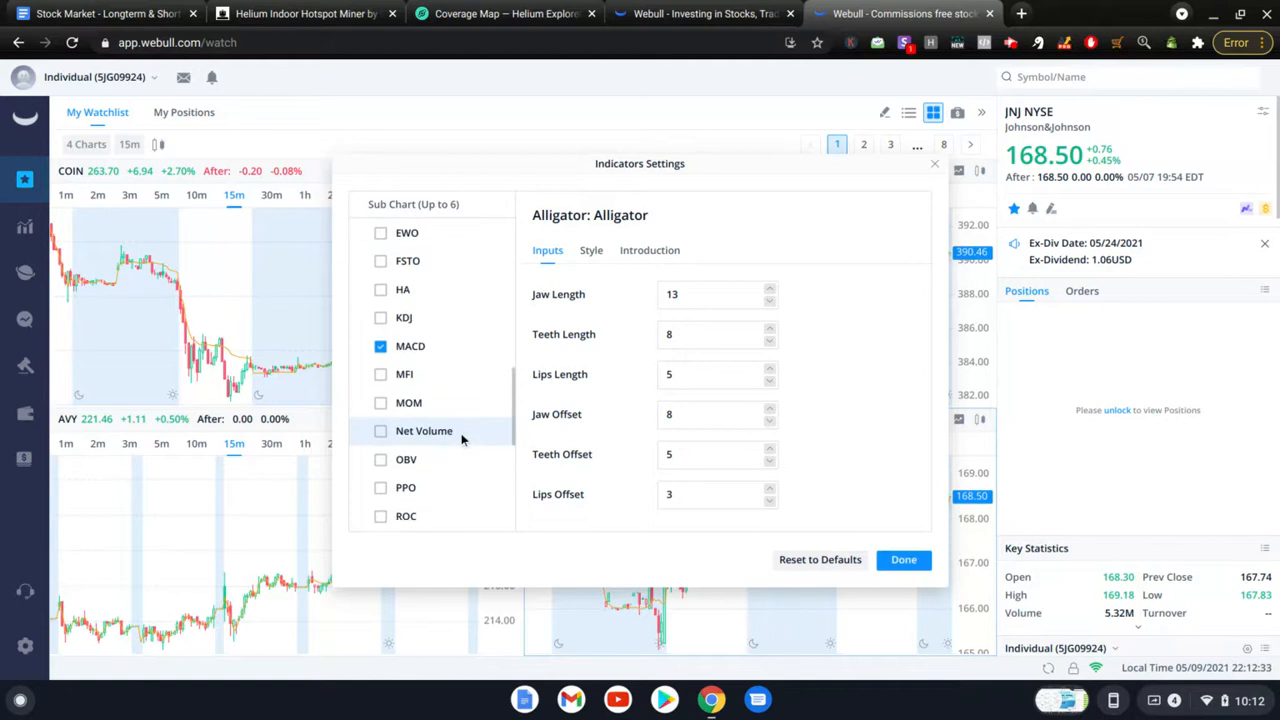
{"action": "scroll", "coordinate": [462, 436], "scroll_direction": "down", "scroll_amount": 3}
{"action": "scroll", "coordinate": [462, 436], "scroll_direction": "up", "scroll_amount": 10}
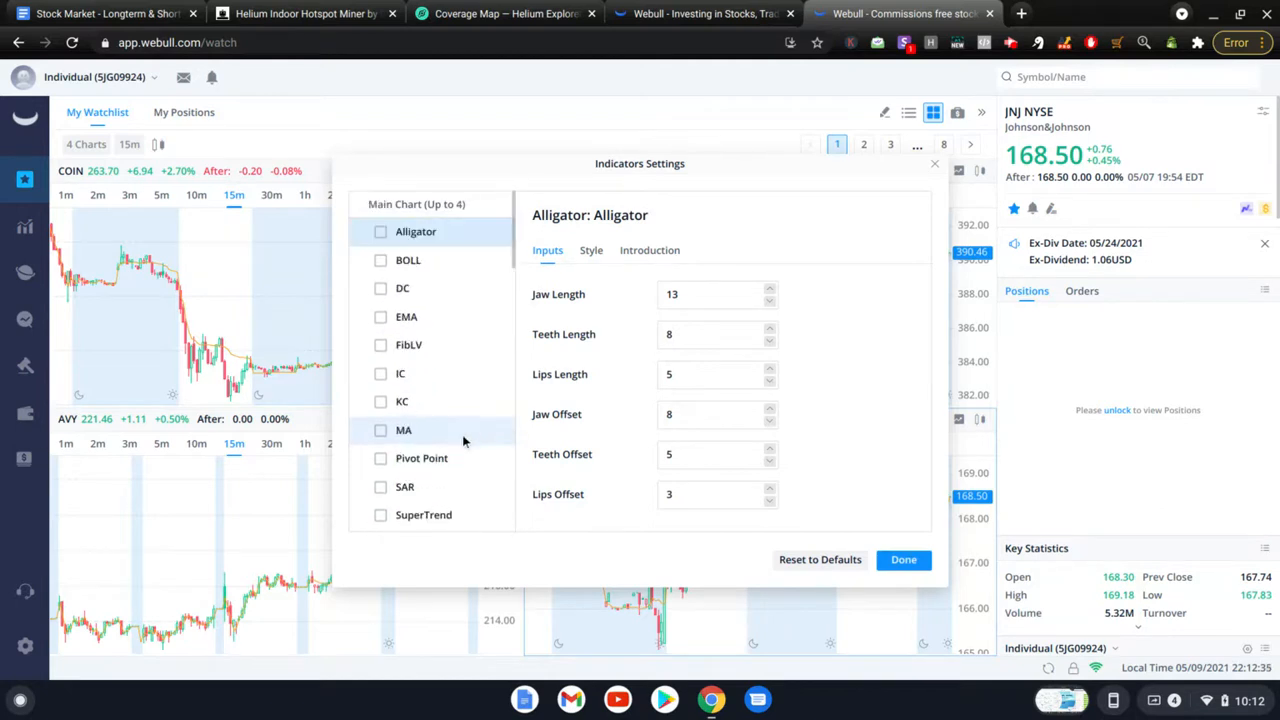
{"action": "left_click", "coordinate": [918, 563]}
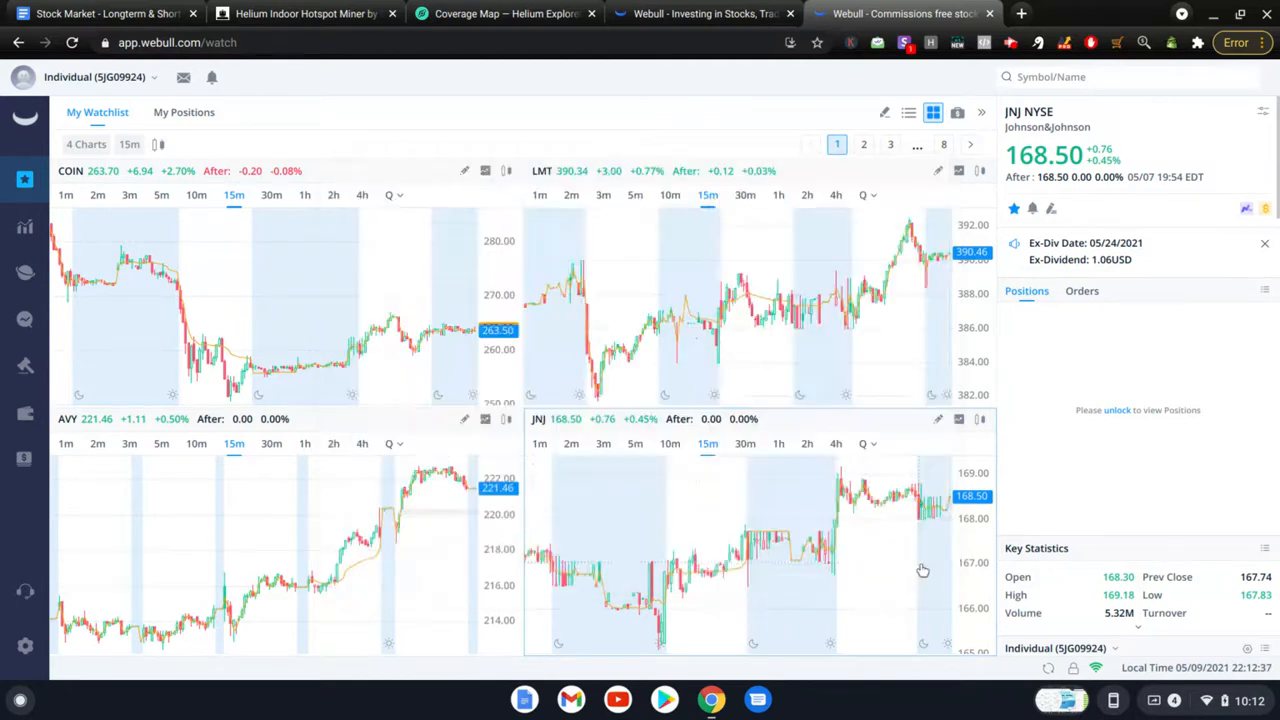
Show more price history on the JNJ watchlist chart and review its frequently used indicators
{"action": "scroll", "coordinate": [905, 555], "scroll_direction": "down", "scroll_amount": 3}
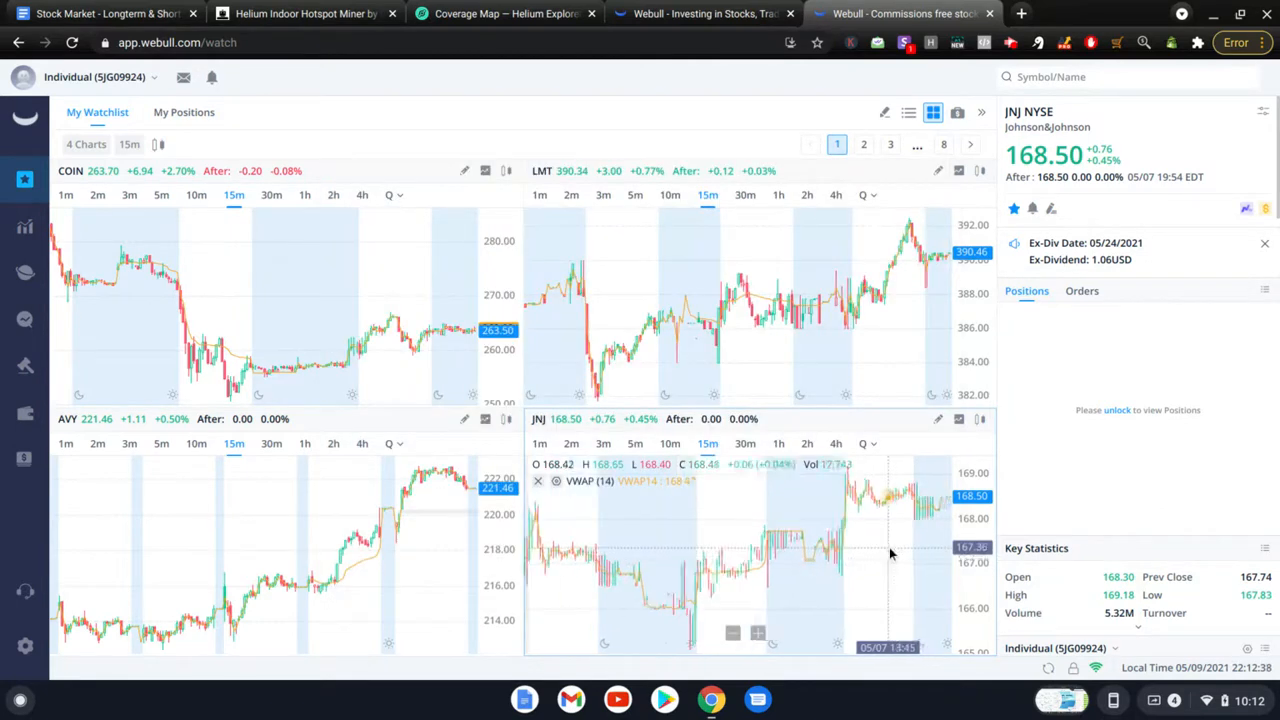
{"action": "left_click", "coordinate": [959, 426]}
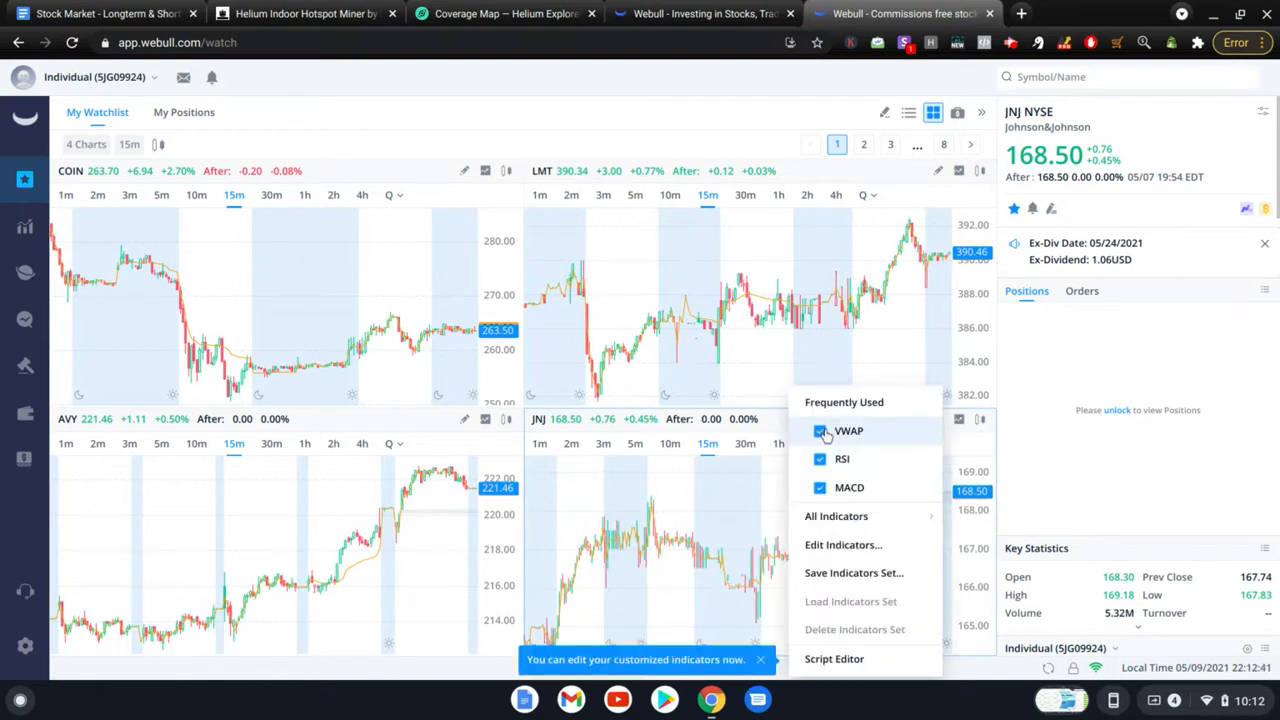
{"action": "mouse_move", "coordinate": [845, 516]}
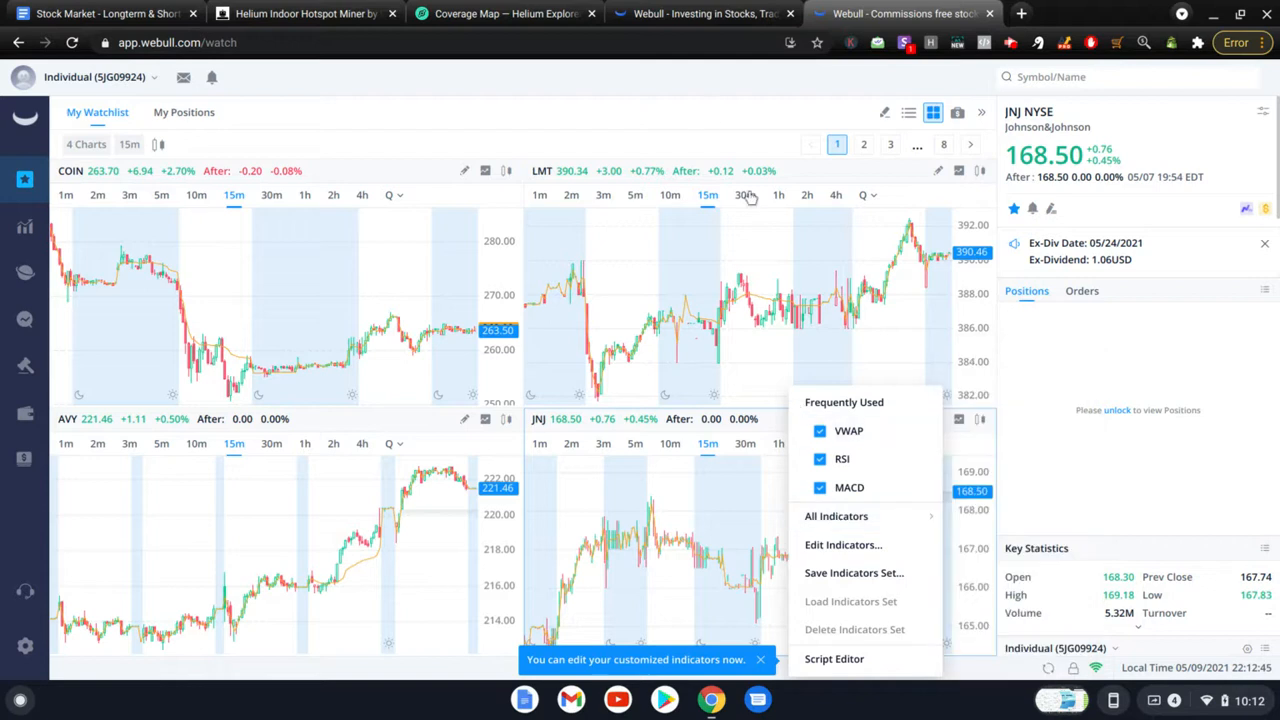
{"action": "left_click", "coordinate": [713, 112]}
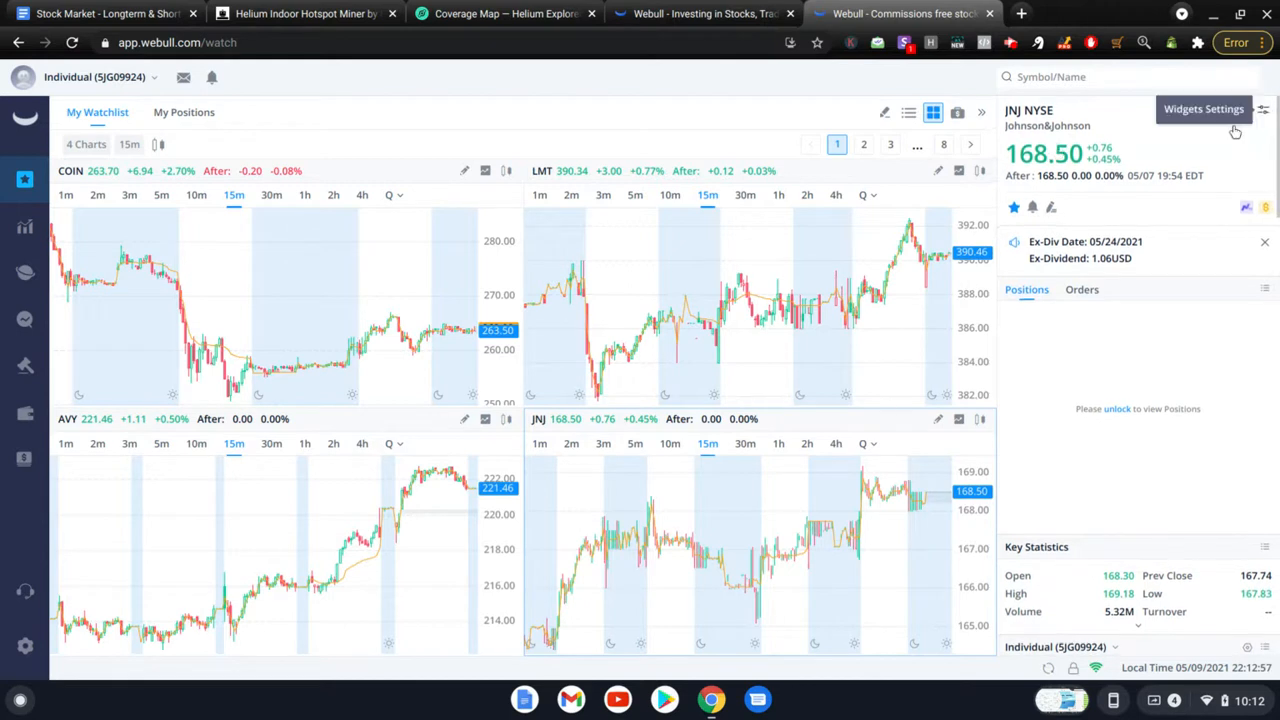
Hide the quote details beside the watchlist grid and open JNJ in its full-size stock chart
{"action": "left_click", "coordinate": [984, 115]}
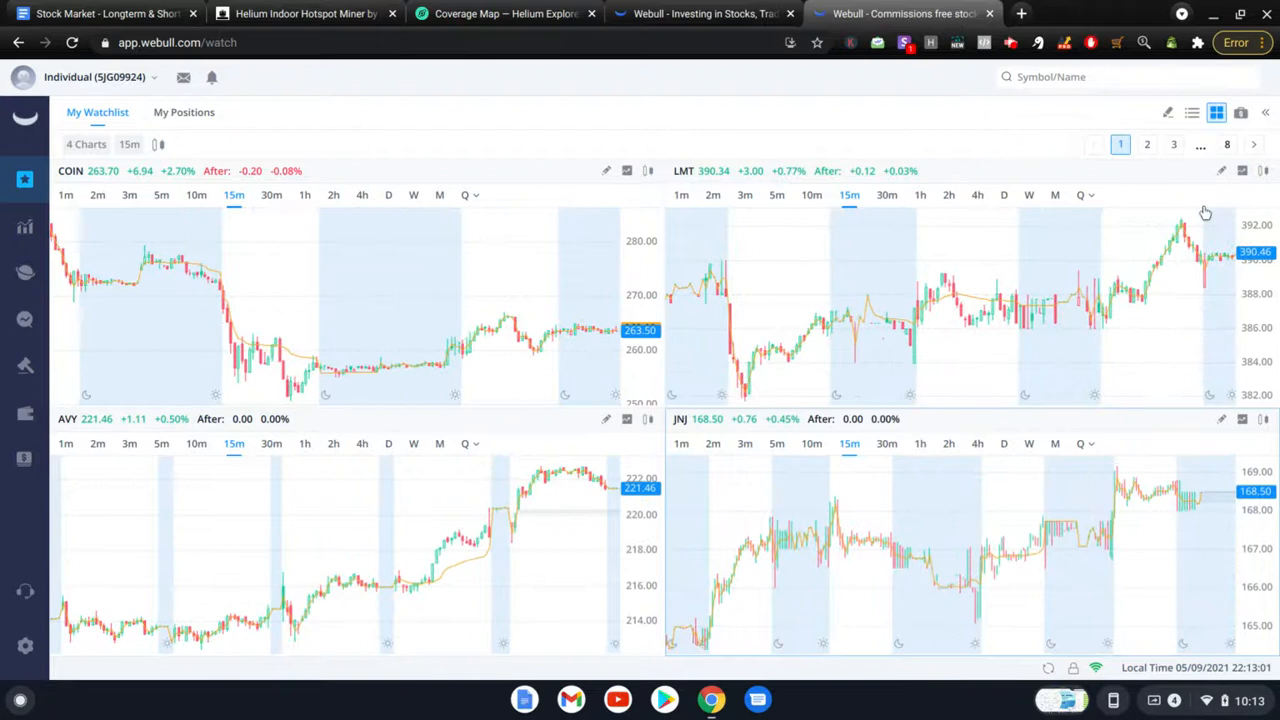
{"action": "scroll", "coordinate": [1124, 279], "scroll_direction": "down", "scroll_amount": 1}
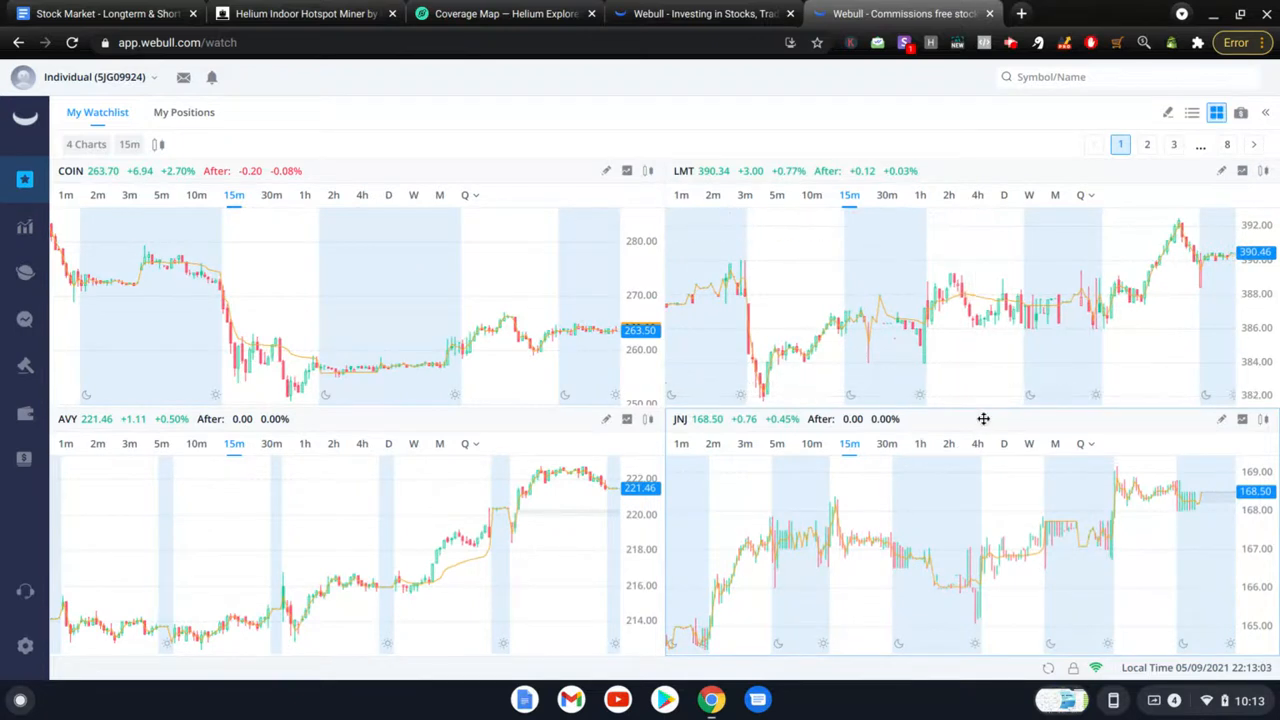
{"action": "double_click", "coordinate": [983, 418]}
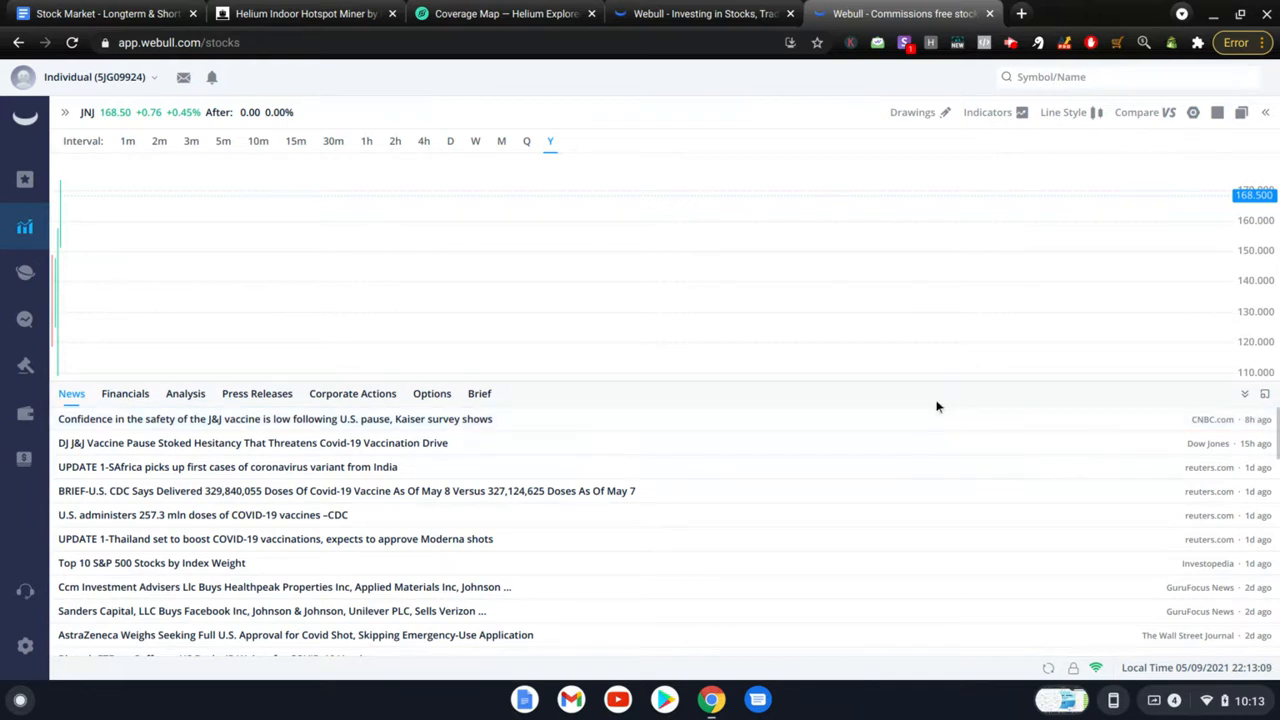
Set the JNJ chart to the daily interval and spread its price history across the chart area
{"action": "left_click", "coordinate": [477, 141]}
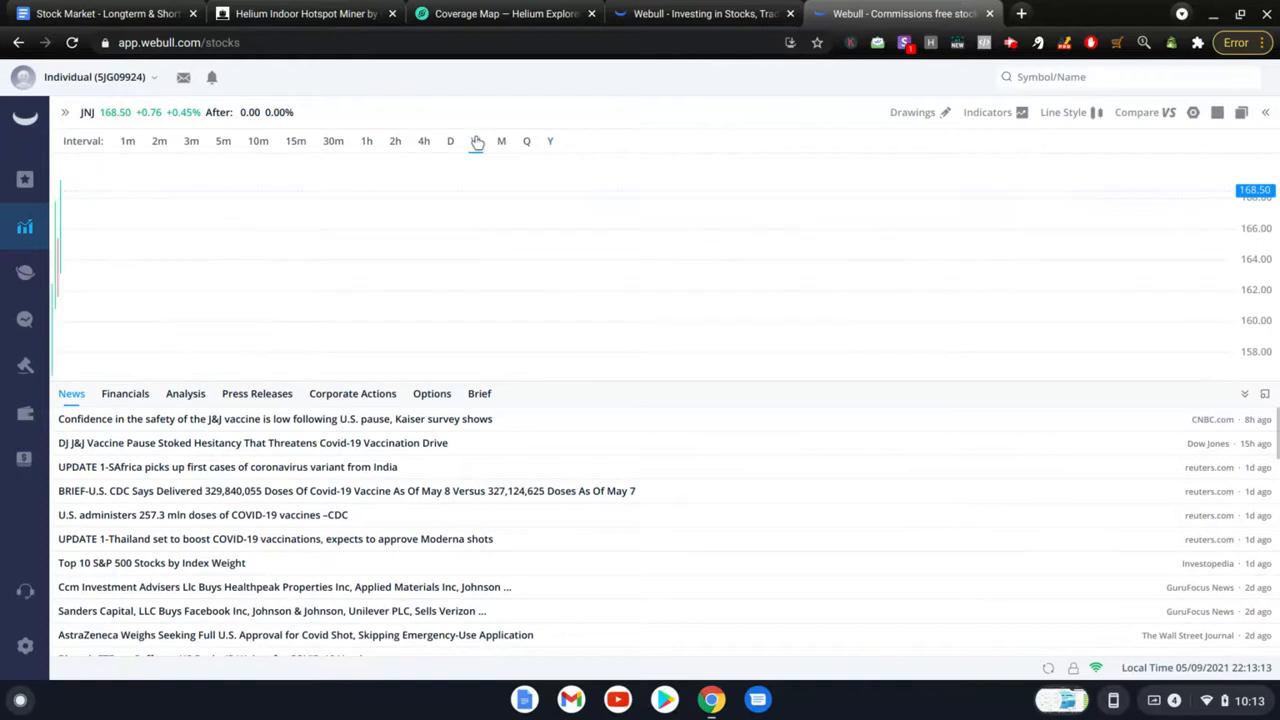
{"action": "left_click", "coordinate": [450, 143]}
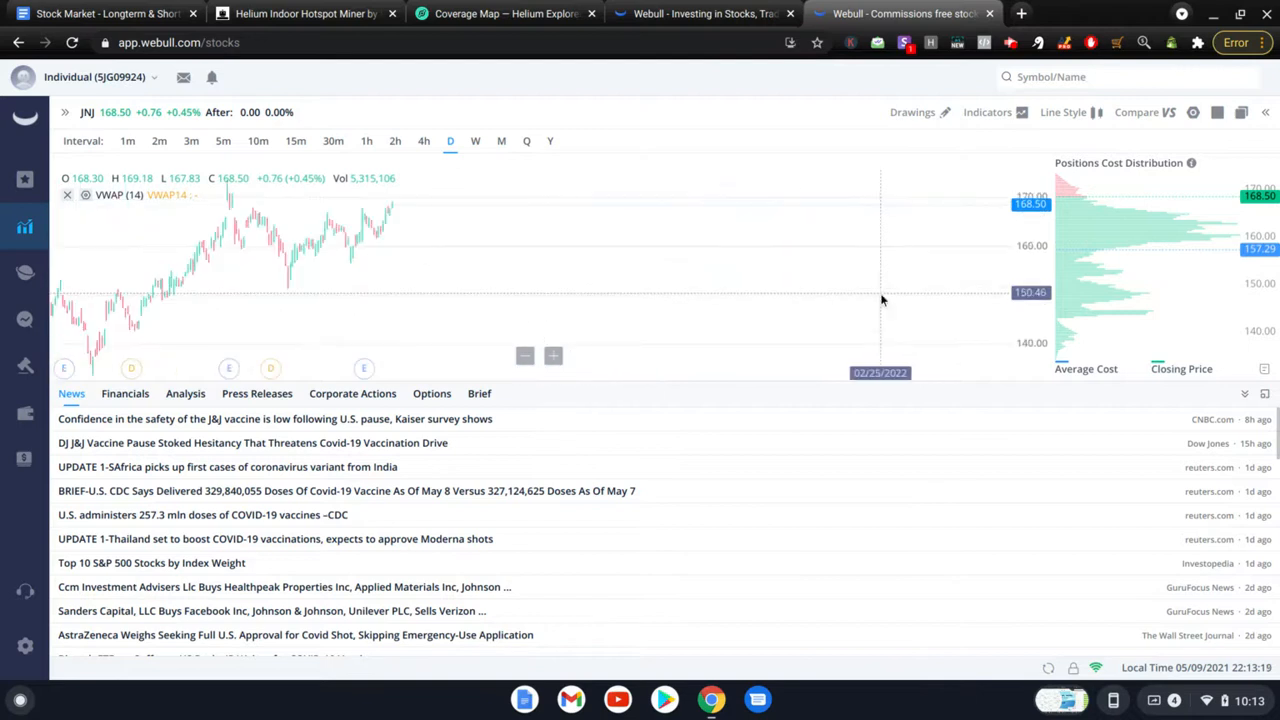
{"action": "left_click_drag", "start_coordinate": [880, 297], "coordinate": [516, 328]}
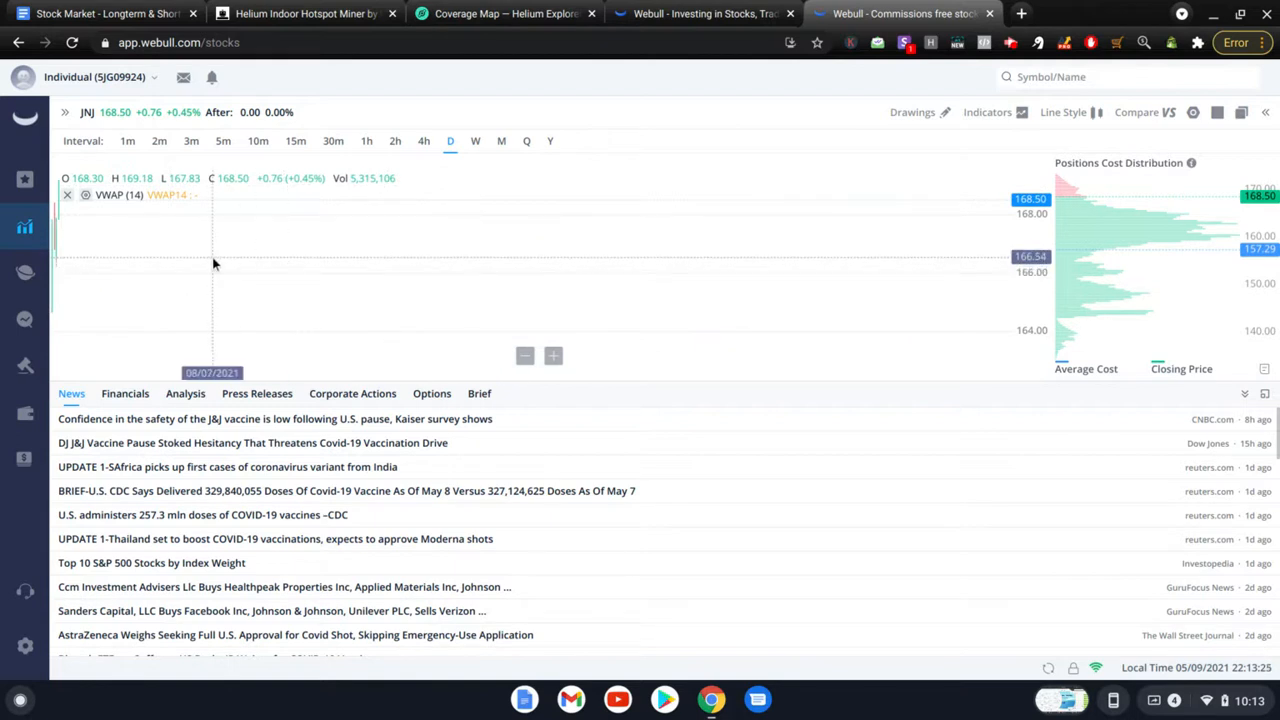
{"action": "left_click_drag", "start_coordinate": [212, 264], "coordinate": [937, 251]}
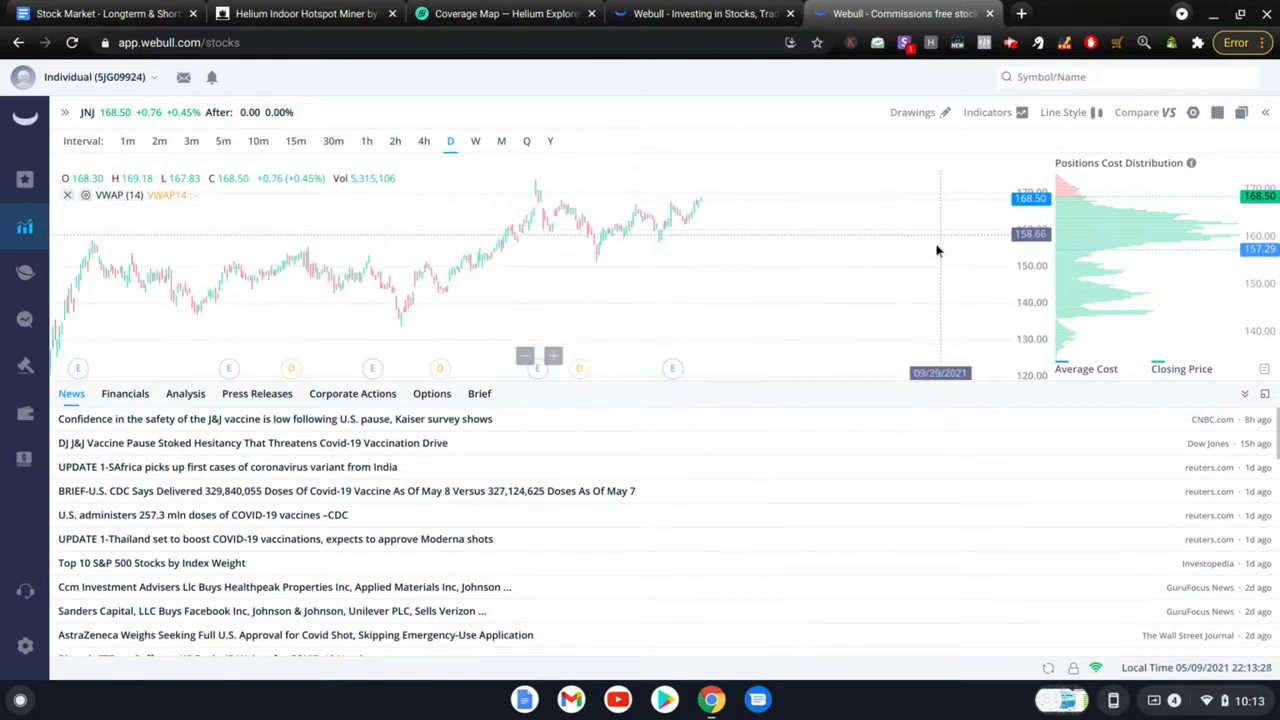
{"action": "left_click_drag", "start_coordinate": [570, 314], "coordinate": [845, 332]}
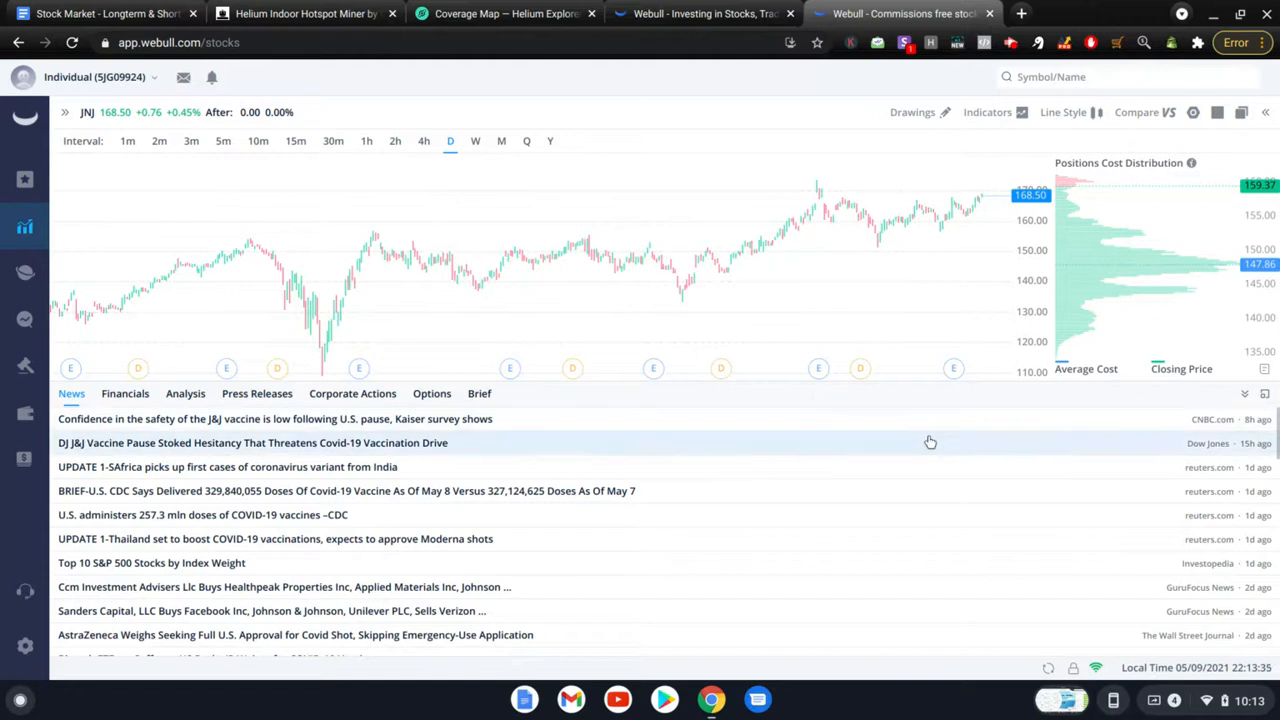
Collapse the news section below the JNJ chart, and show and hide the quote details beside it
{"action": "left_click", "coordinate": [1246, 395]}
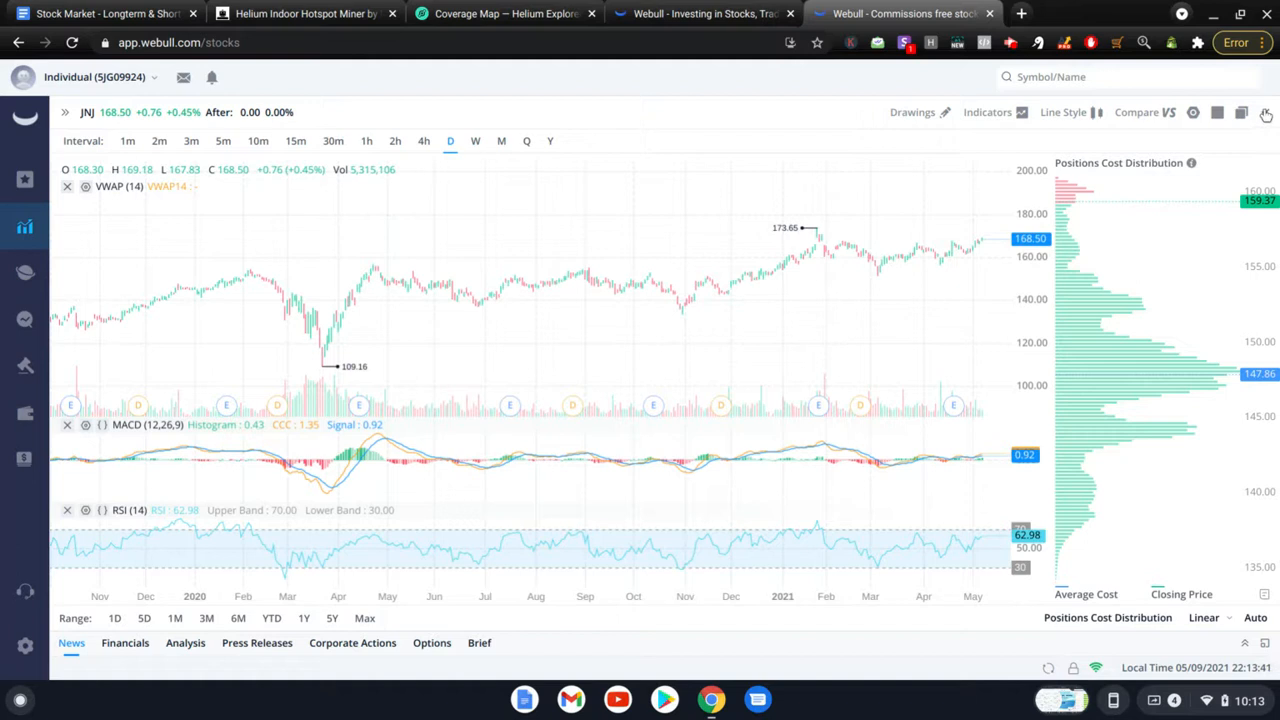
{"action": "left_click", "coordinate": [1265, 116]}
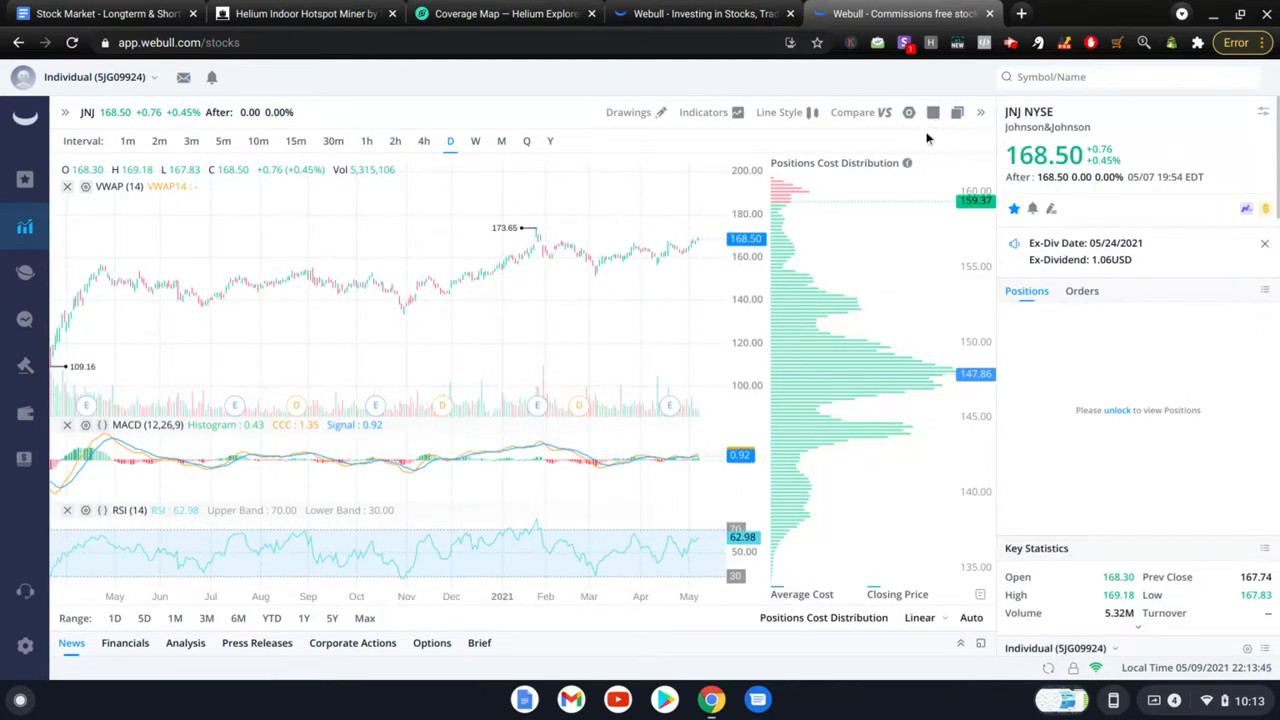
{"action": "left_click", "coordinate": [984, 116]}
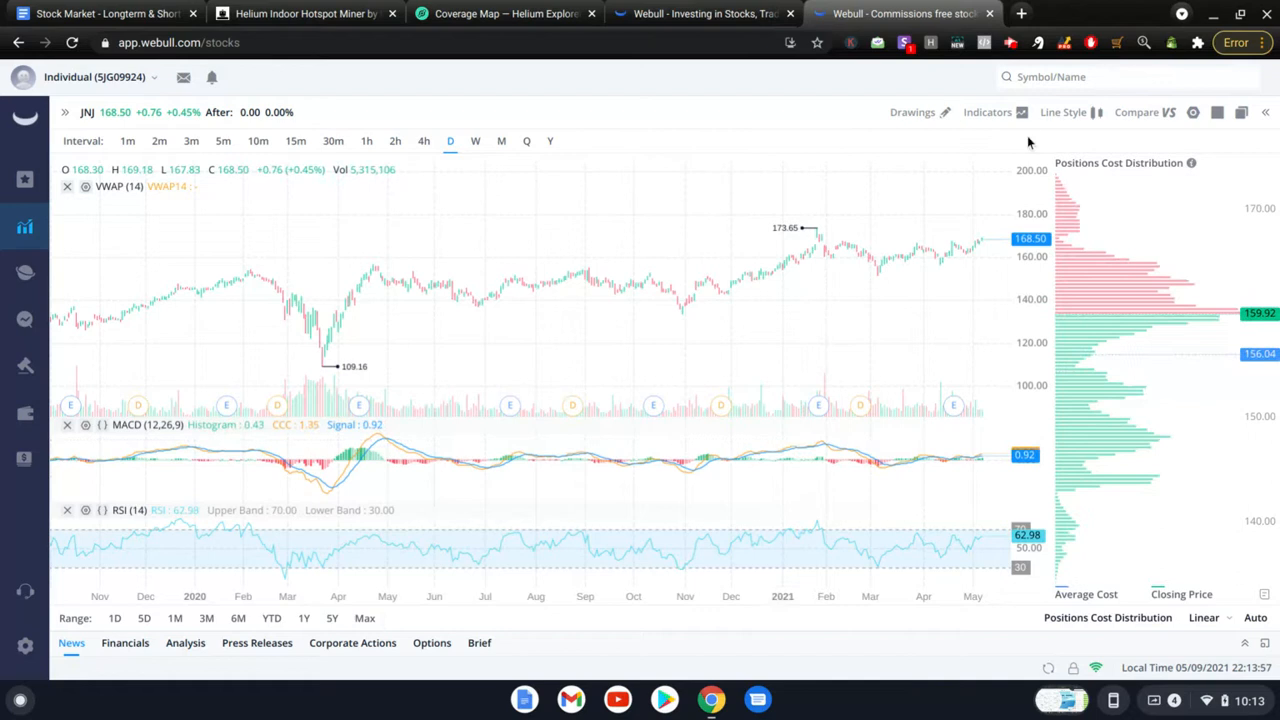
Turn the VWAP, RSI and MACD indicators on the JNJ chart off and back on, one at a time
{"action": "left_click", "coordinate": [995, 113]}
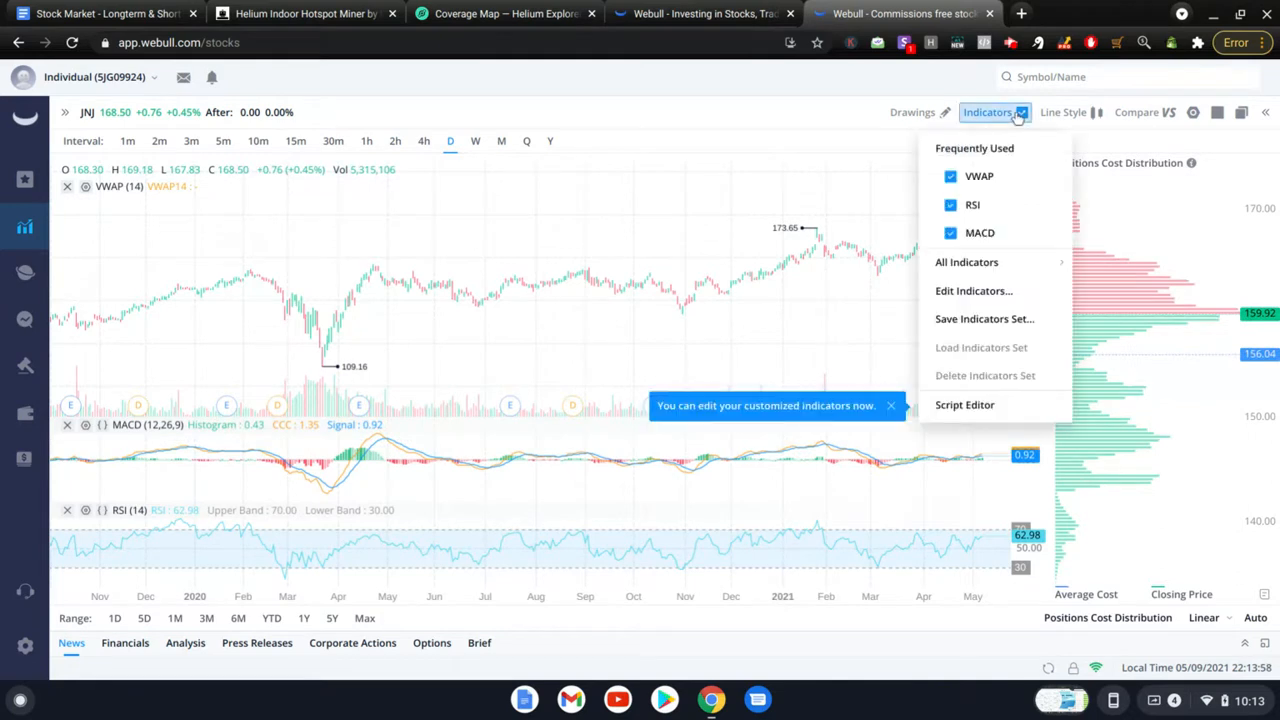
{"action": "left_click", "coordinate": [950, 178]}
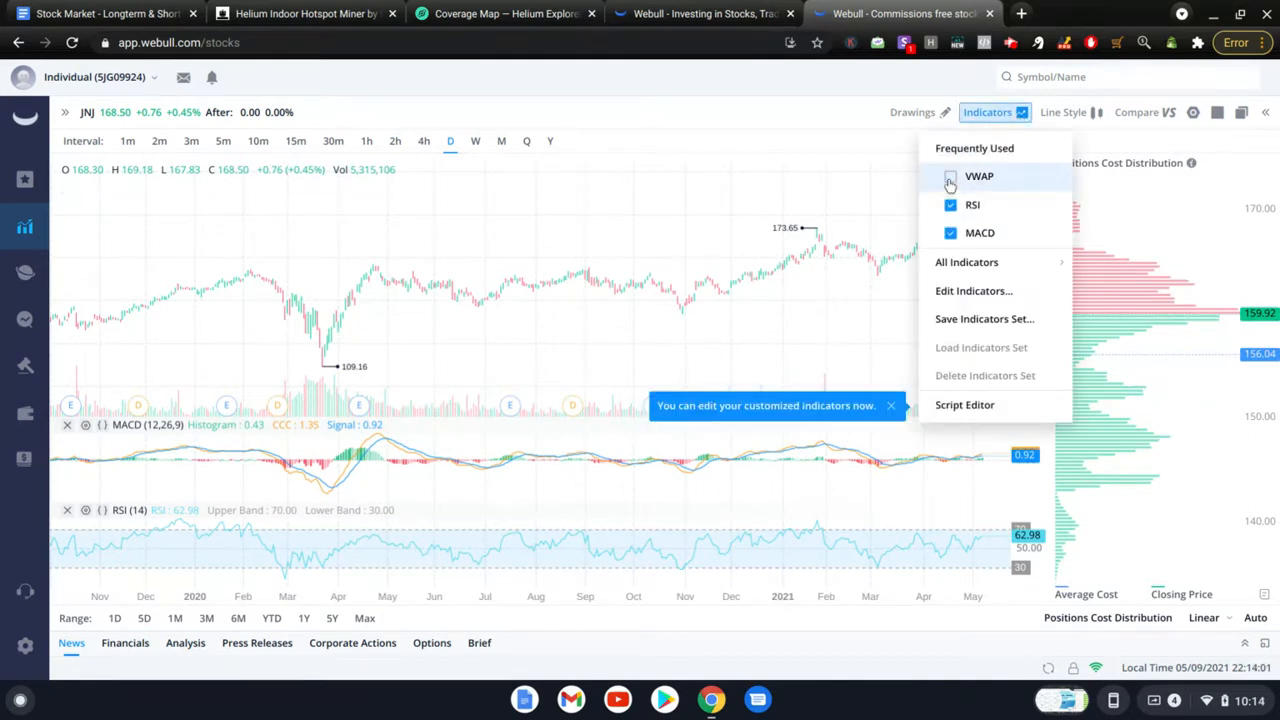
{"action": "left_click", "coordinate": [950, 178]}
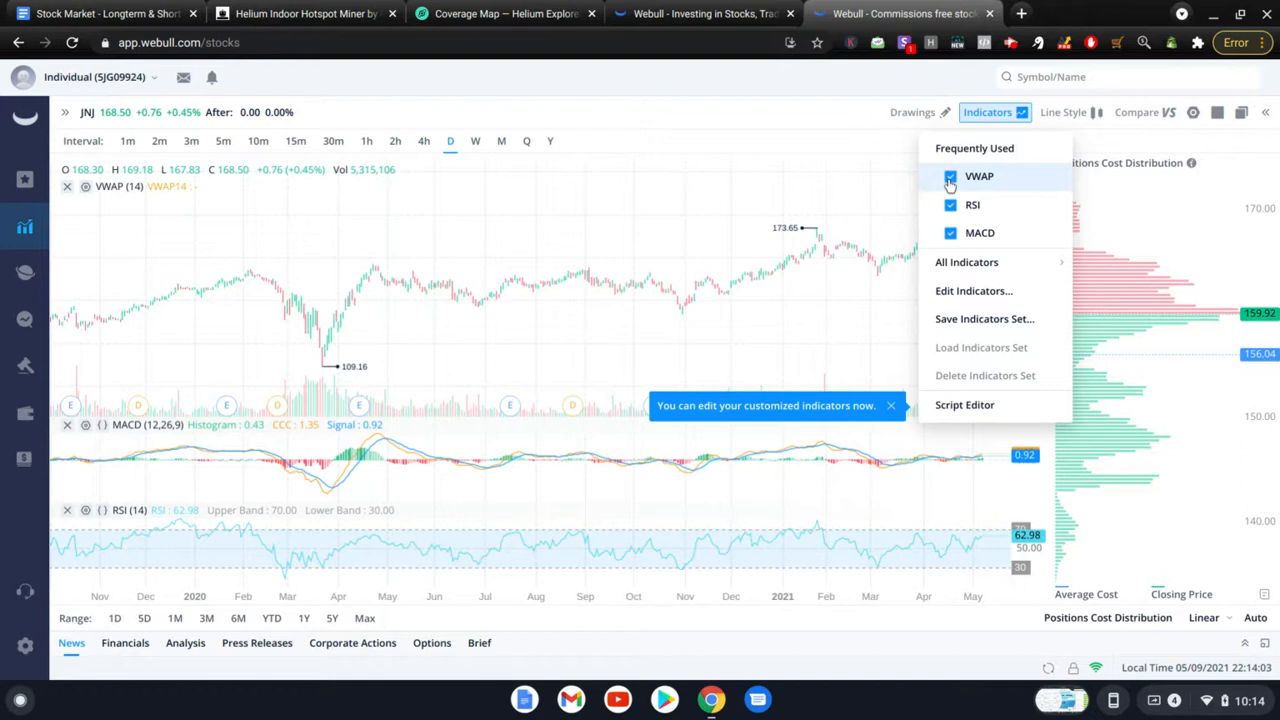
{"action": "left_click", "coordinate": [948, 208]}
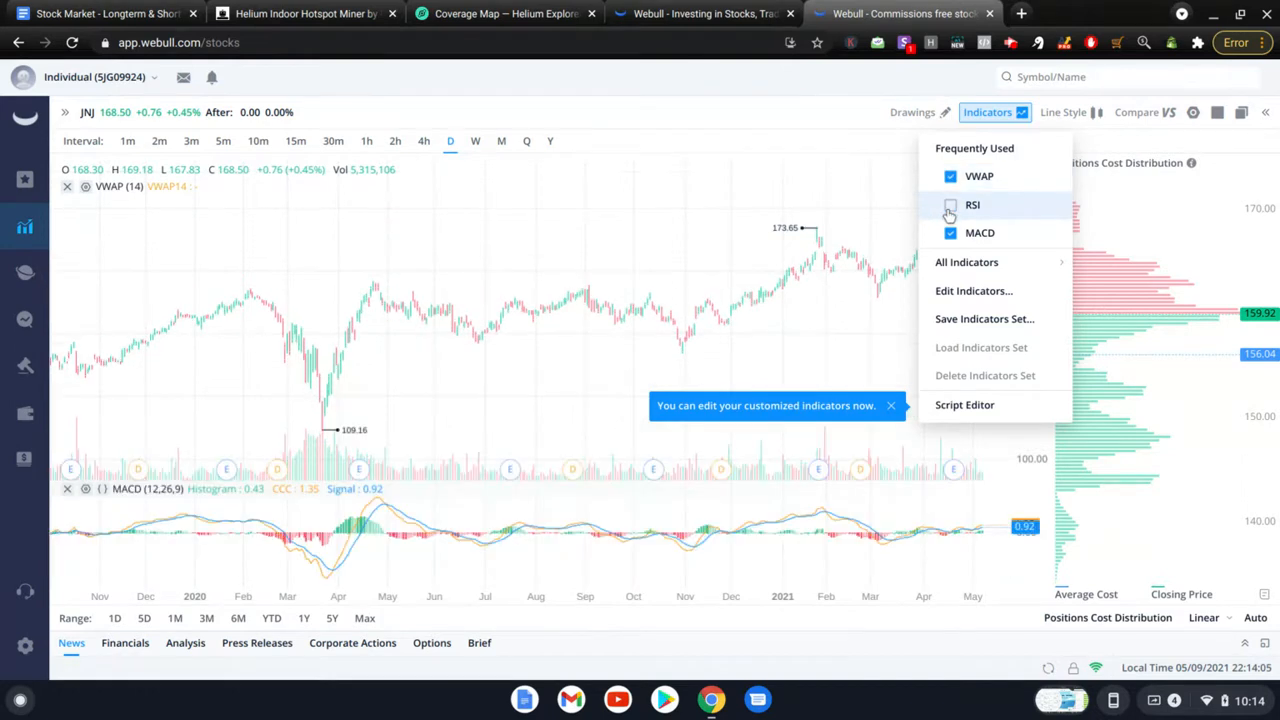
{"action": "left_click", "coordinate": [950, 207]}
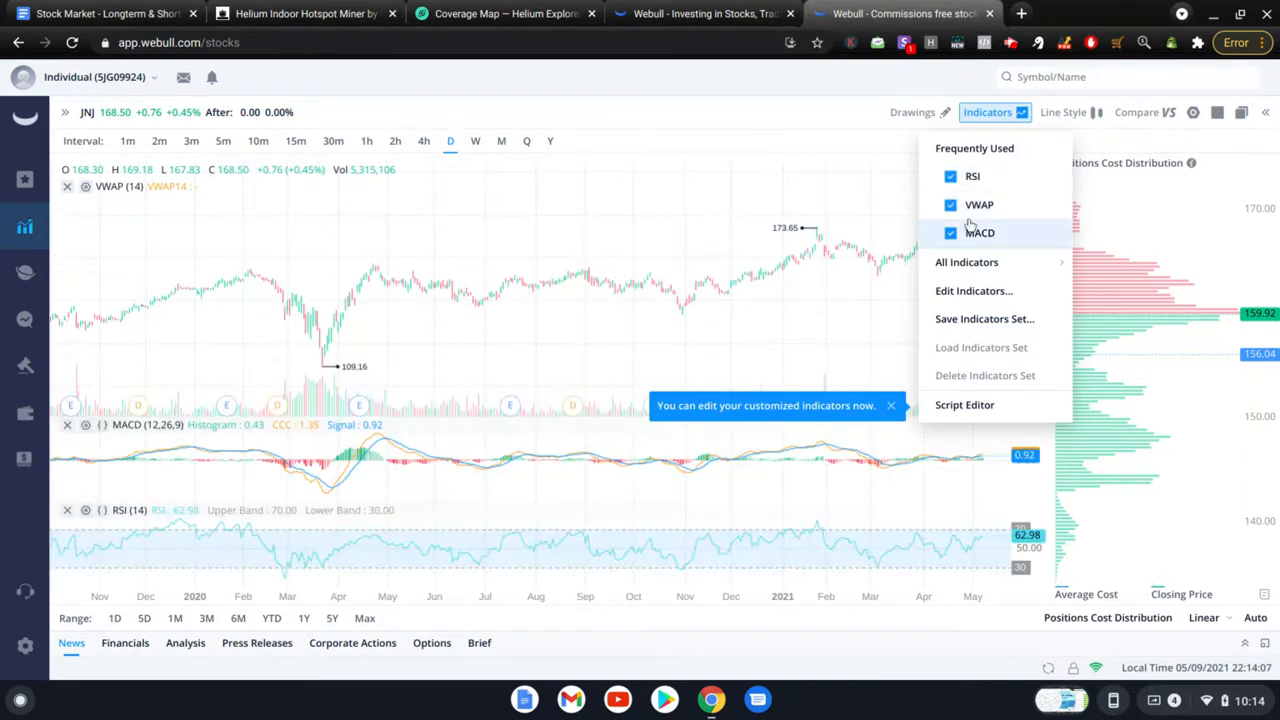
{"action": "left_click", "coordinate": [952, 207]}
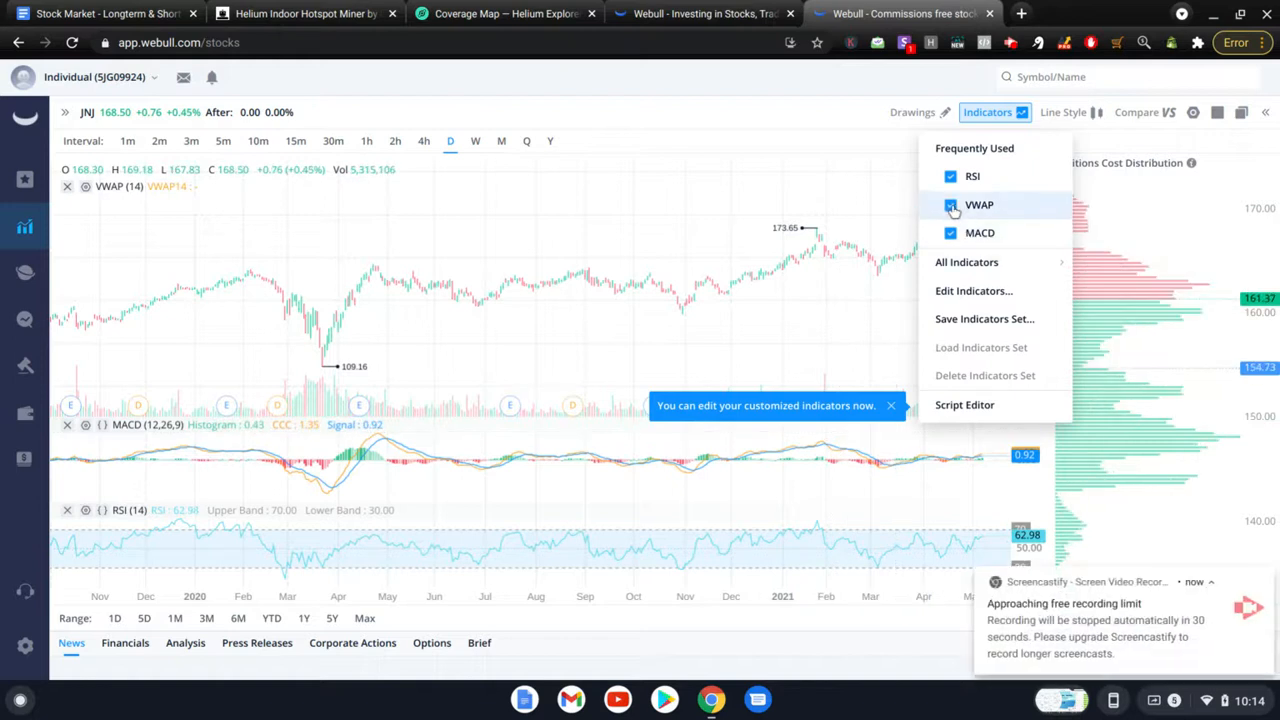
{"action": "left_click", "coordinate": [952, 207]}
{"action": "left_click", "coordinate": [950, 236]}
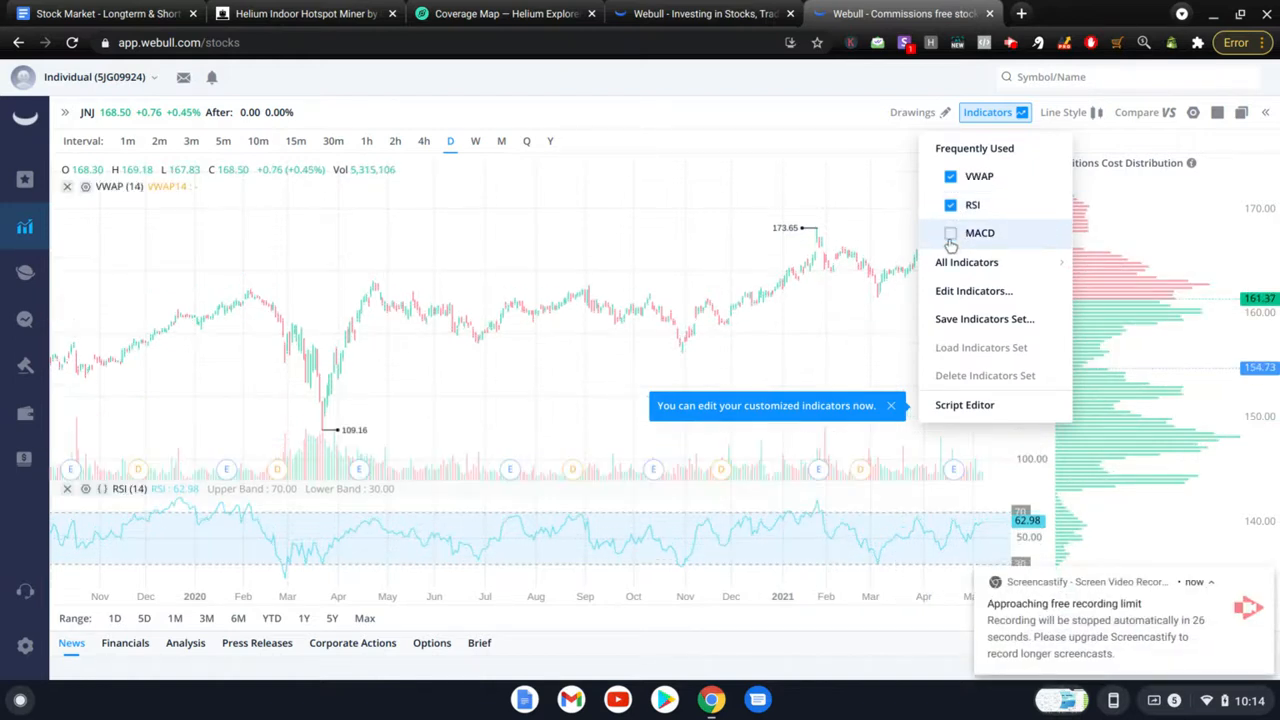
{"action": "left_click", "coordinate": [950, 236]}
Remove the VWAP, RSI and MACD indicators from the JNJ daily chart
{"action": "left_click", "coordinate": [950, 206]}
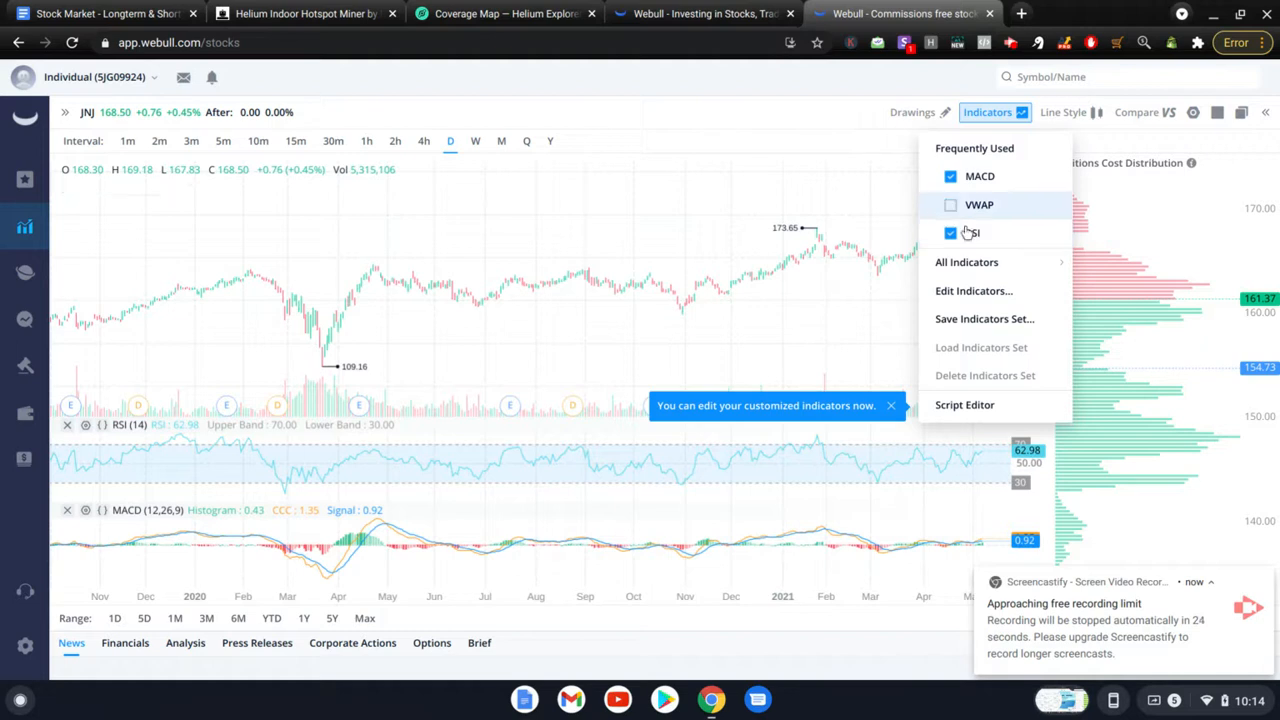
{"action": "left_click", "coordinate": [950, 234]}
{"action": "left_click", "coordinate": [951, 177]}
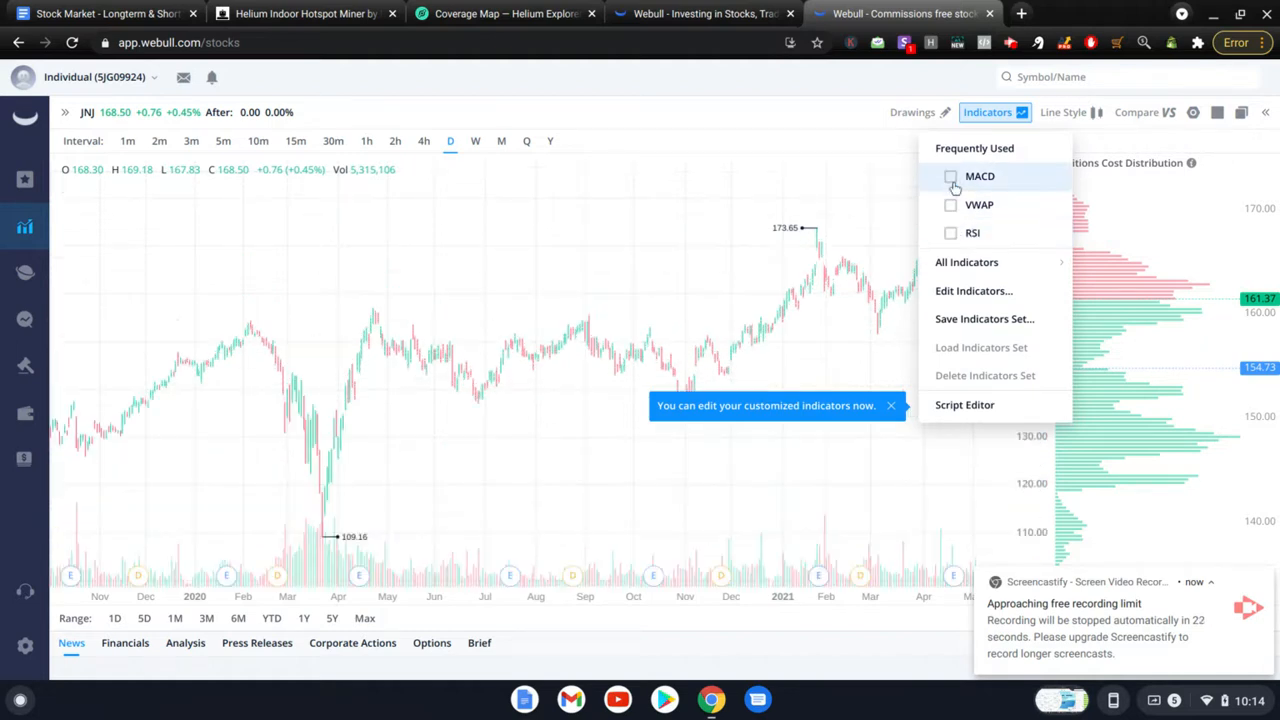
Add the MACD, VWAP and RSI indicators to the JNJ daily chart from the frequently used ones
{"action": "left_click", "coordinate": [951, 177]}
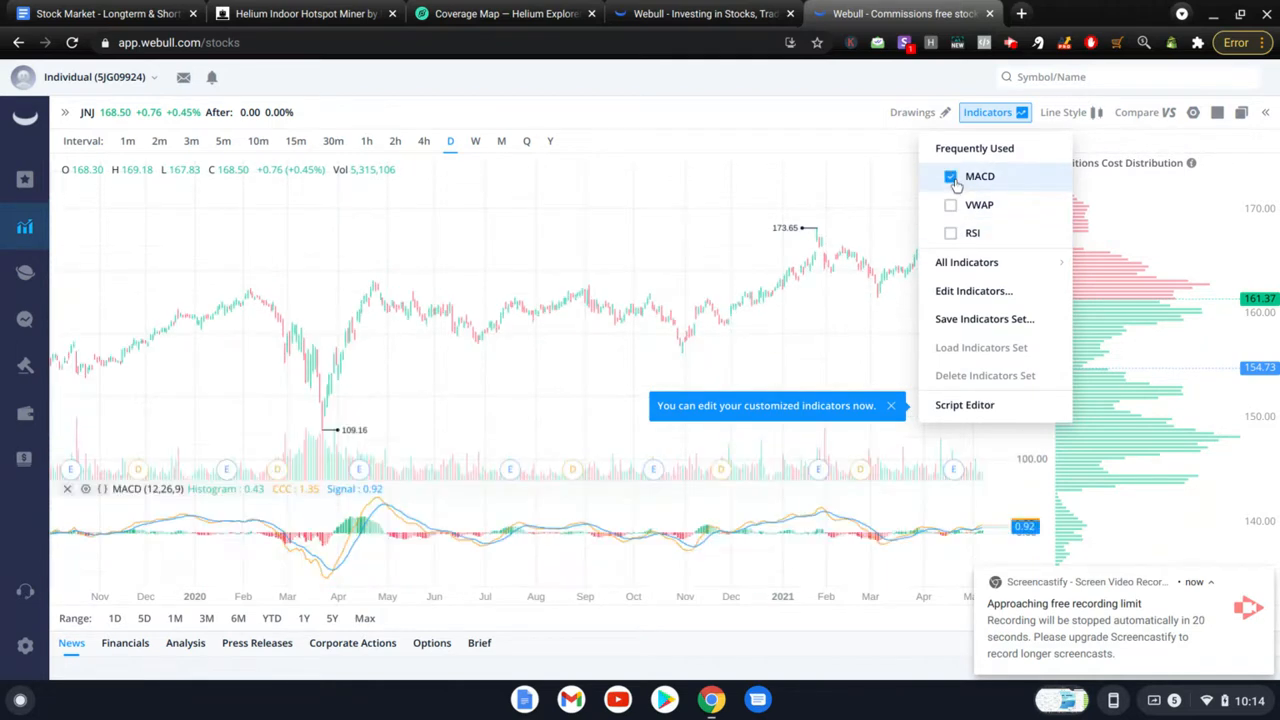
{"action": "left_click", "coordinate": [950, 206]}
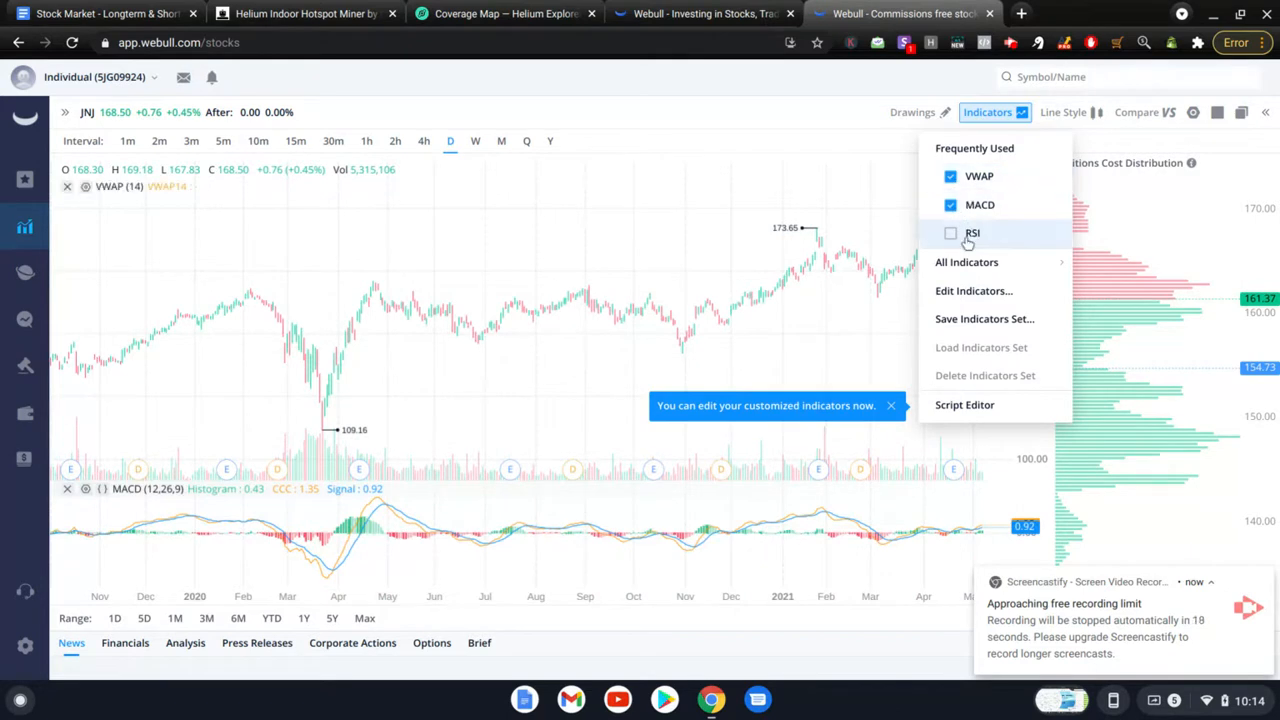
{"action": "left_click", "coordinate": [951, 235]}
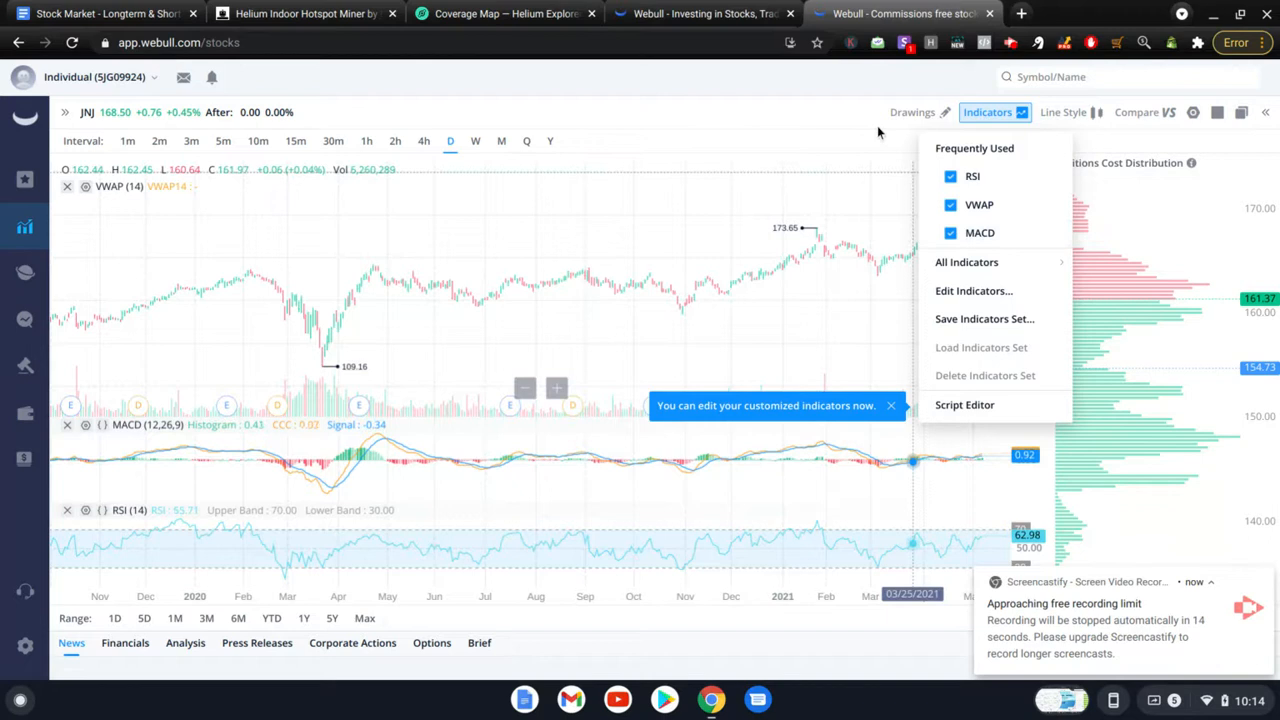
{"action": "left_click", "coordinate": [845, 86]}
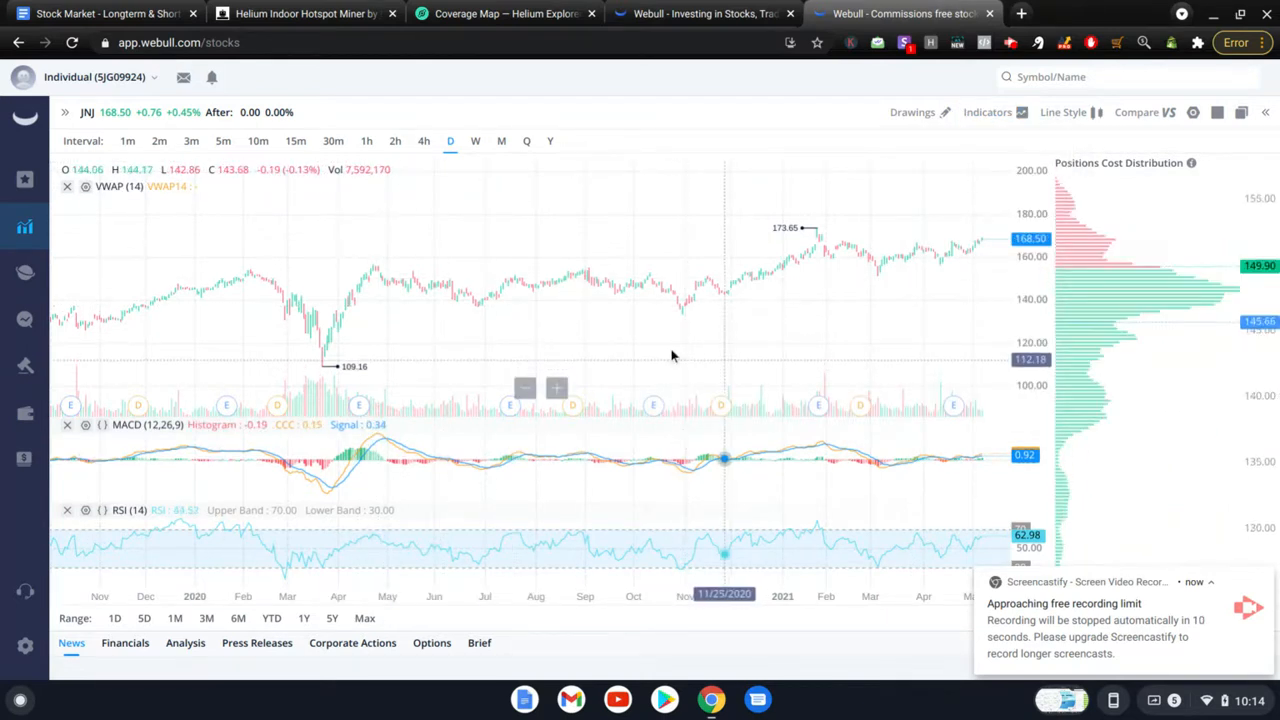
Examine the most recent months of JNJ's daily candles up close, together with the MACD and RSI sub-charts
{"action": "left_click_drag", "start_coordinate": [863, 338], "coordinate": [598, 340]}
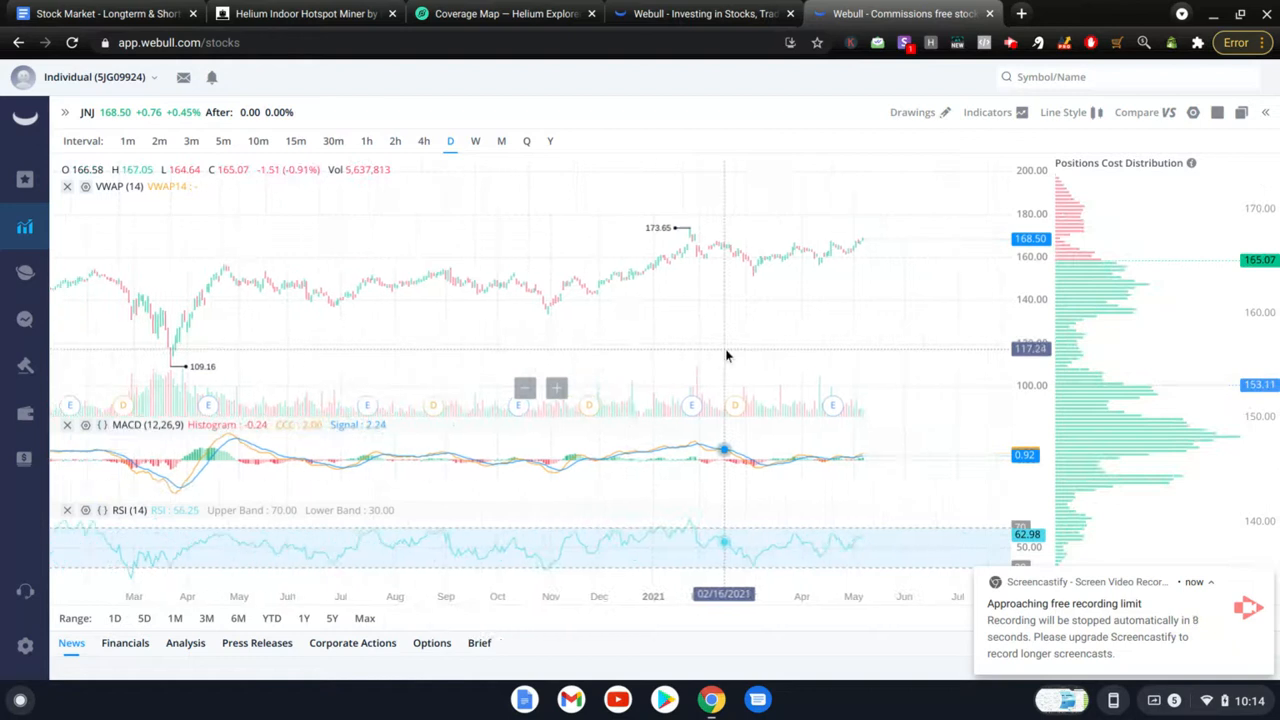
{"action": "left_click_drag", "start_coordinate": [726, 354], "coordinate": [487, 359]}
{"action": "scroll", "coordinate": [487, 359], "scroll_direction": "up", "scroll_amount": 5}
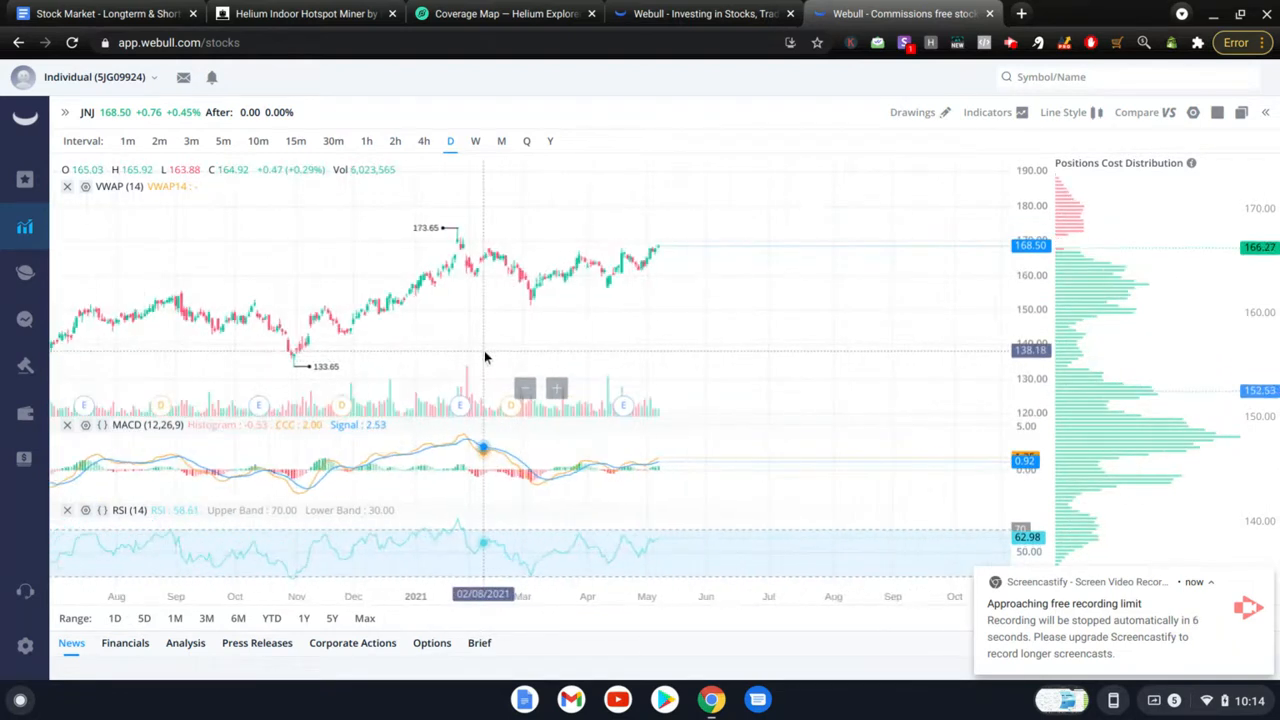
{"action": "scroll", "coordinate": [604, 354], "scroll_direction": "up", "scroll_amount": 4}
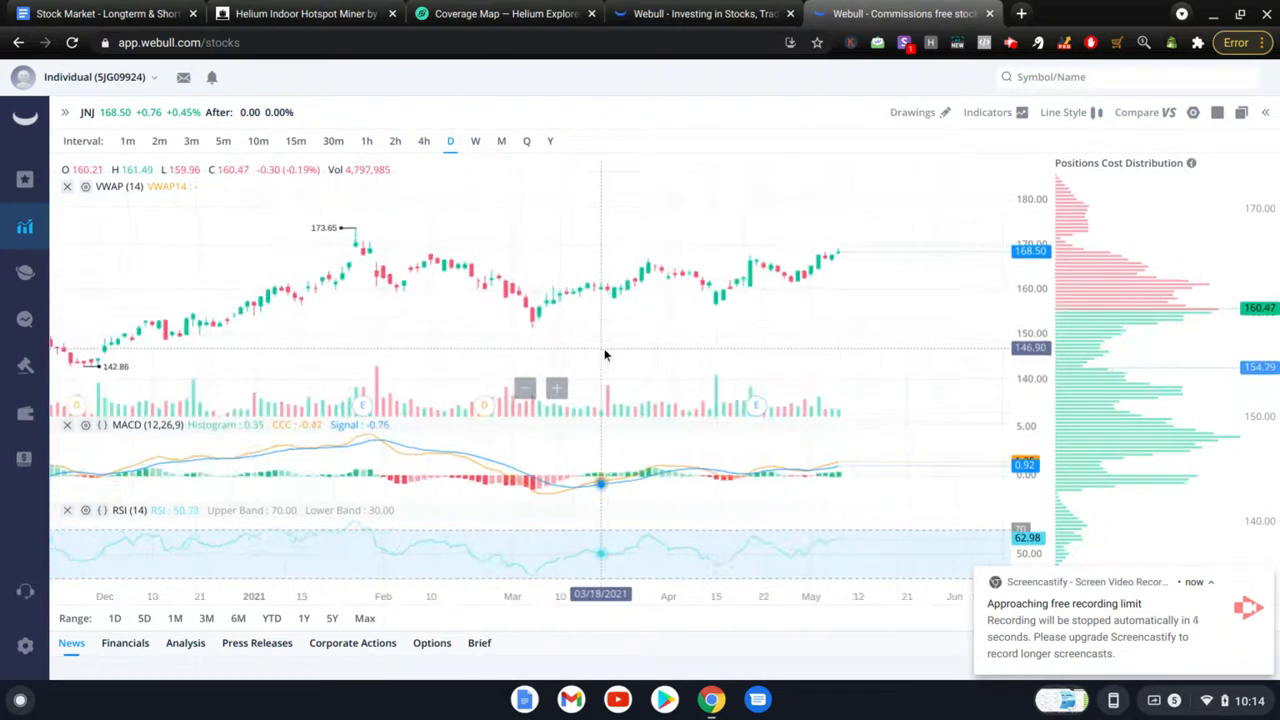
{"action": "scroll", "coordinate": [750, 366], "scroll_direction": "up", "scroll_amount": 2}
{"action": "scroll", "coordinate": [749, 360], "scroll_direction": "up", "scroll_amount": 5}
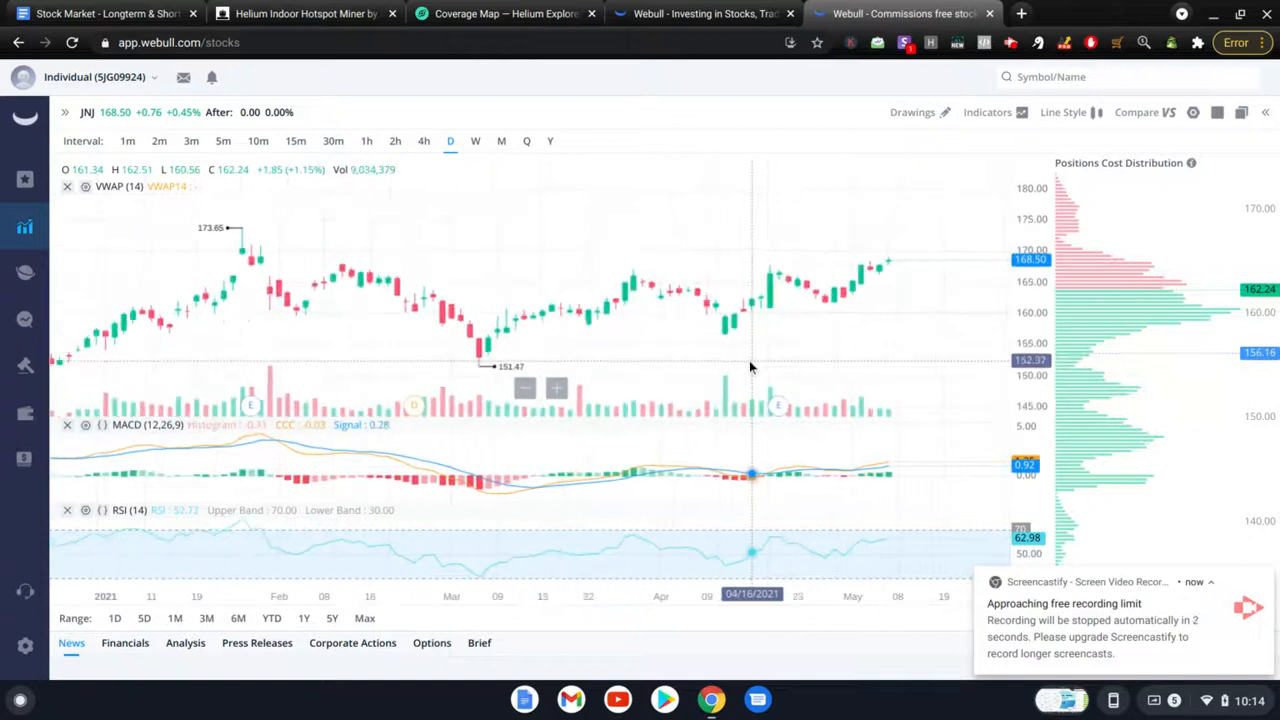